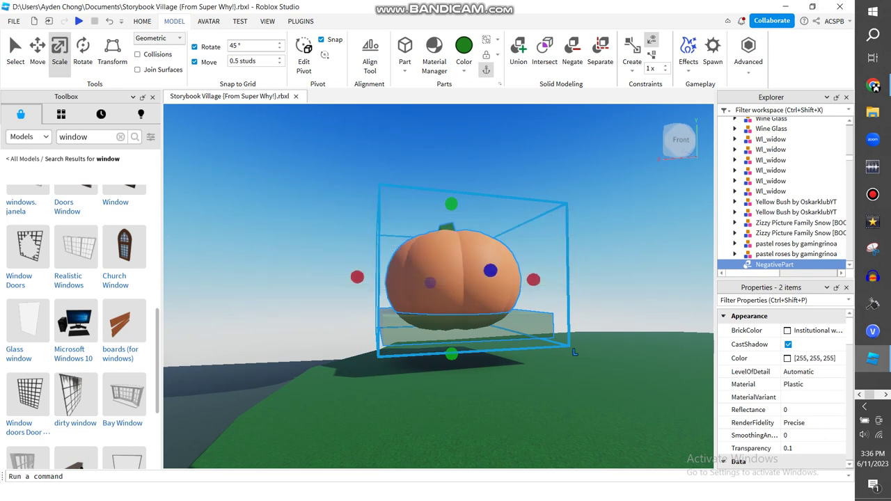
Move the negative block into the Pumpkin model and union it with the pumpkin's parts to cut off the underside.
{"action": "left_click", "coordinate": [465, 326]}
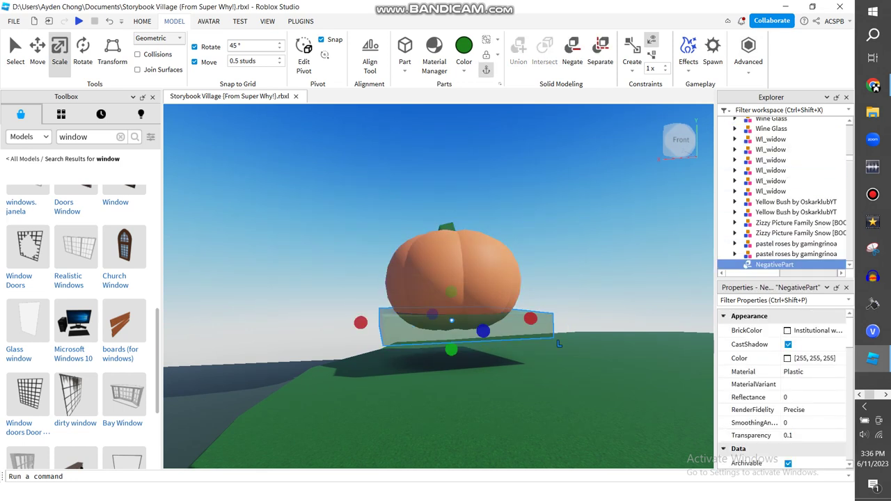
{"action": "scroll", "coordinate": [773, 122], "scroll_direction": "up", "scroll_amount": 7}
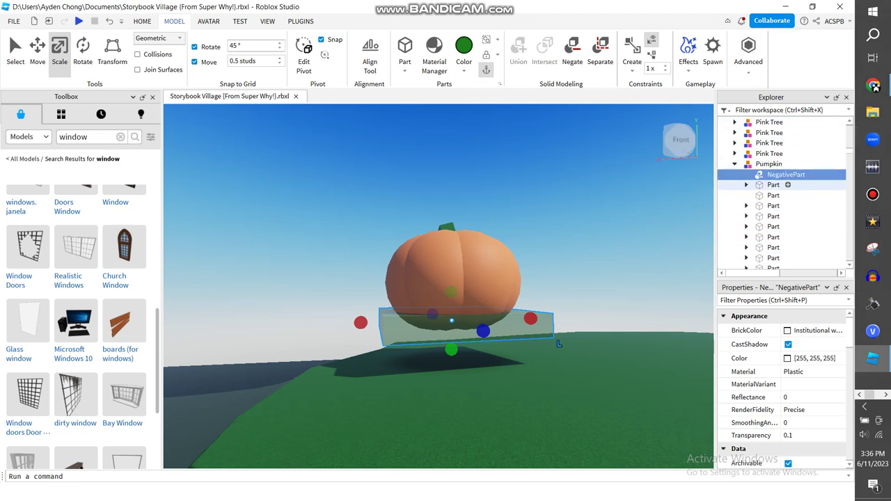
{"action": "left_click_drag", "start_coordinate": [829, 172], "coordinate": [764, 203]}
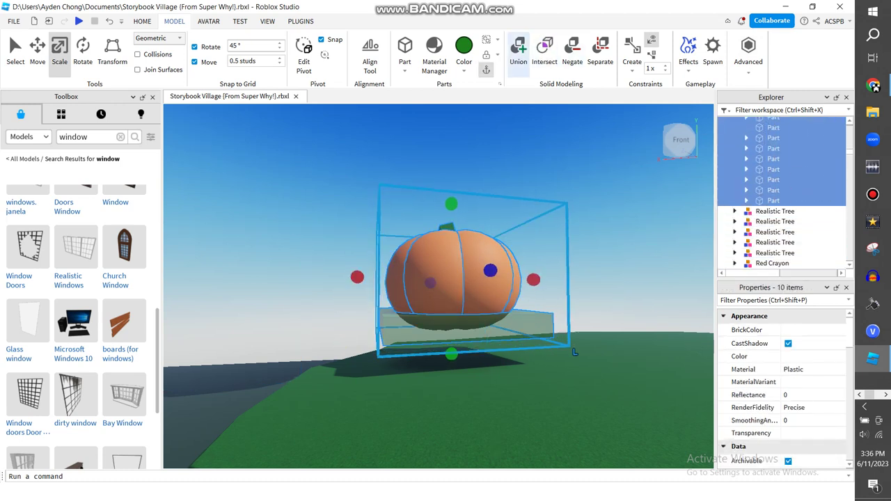
{"action": "key", "text": "ctrl+shift+g"}
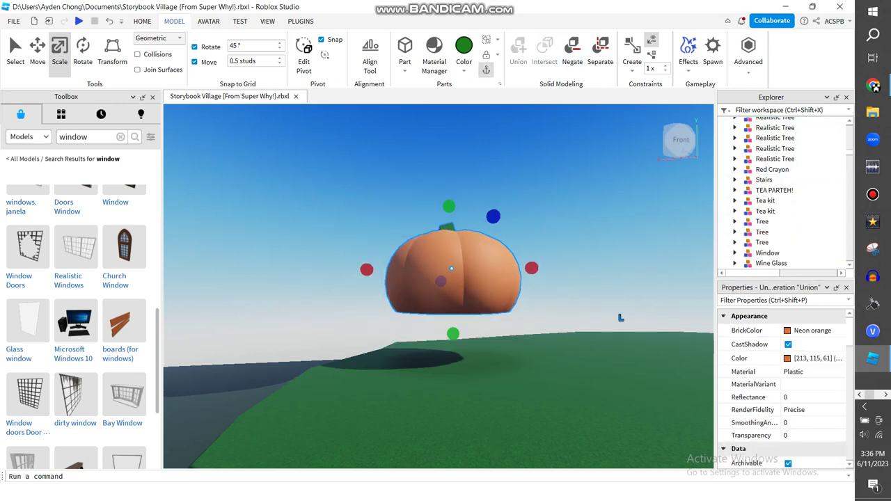
Move the whole pumpkin down so that it rests on the green hill.
{"action": "left_click", "coordinate": [578, 230]}
{"action": "left_click_drag", "start_coordinate": [454, 278], "coordinate": [440, 347]}
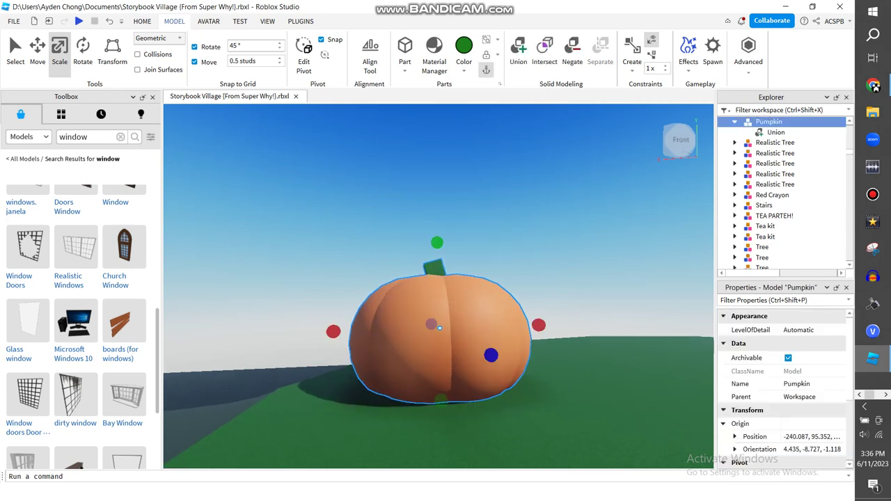
{"action": "left_click", "coordinate": [564, 209]}
{"action": "mouse_move", "coordinate": [564, 209]}
{"action": "right_mouse_down"}
{"action": "mouse_move", "coordinate": [550, 278]}
{"action": "mouse_move", "coordinate": [540, 285]}
{"action": "mouse_move", "coordinate": [557, 209]}
{"action": "right_mouse_up"}
{"action": "right_click_drag", "start_coordinate": [459, 209], "coordinate": [439, 236]}
{"action": "scroll", "coordinate": [438, 279], "scroll_direction": "up", "scroll_amount": 2}
{"action": "scroll", "coordinate": [439, 278], "scroll_direction": "down", "scroll_amount": 4}
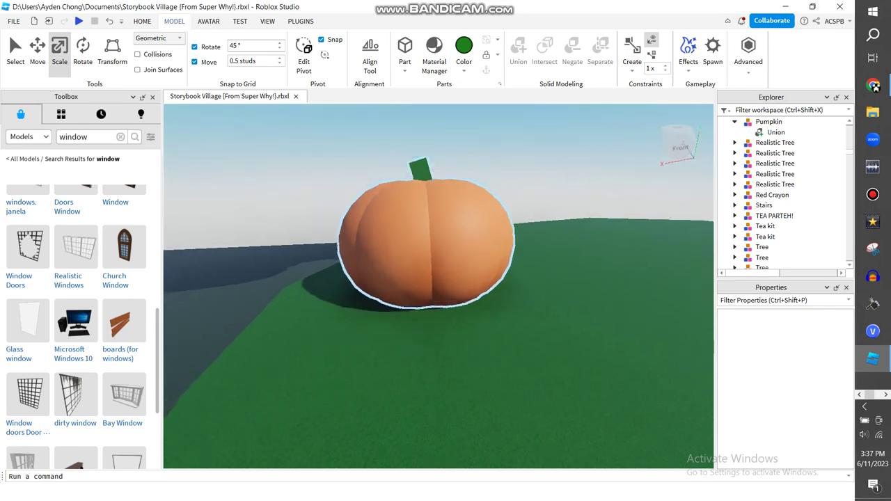
Insert a new block part and place it on the grass in front of the pumpkin.
{"action": "key", "text": "w"}
{"action": "left_click", "coordinate": [406, 46]}
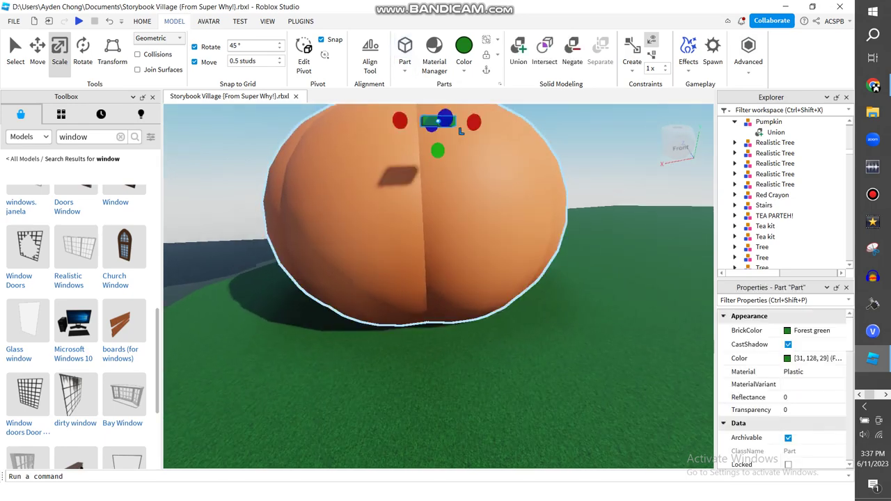
{"action": "scroll", "coordinate": [564, 230], "scroll_direction": "down", "scroll_amount": 1}
{"action": "left_click", "coordinate": [564, 230]}
{"action": "left_click_drag", "start_coordinate": [438, 160], "coordinate": [464, 361]}
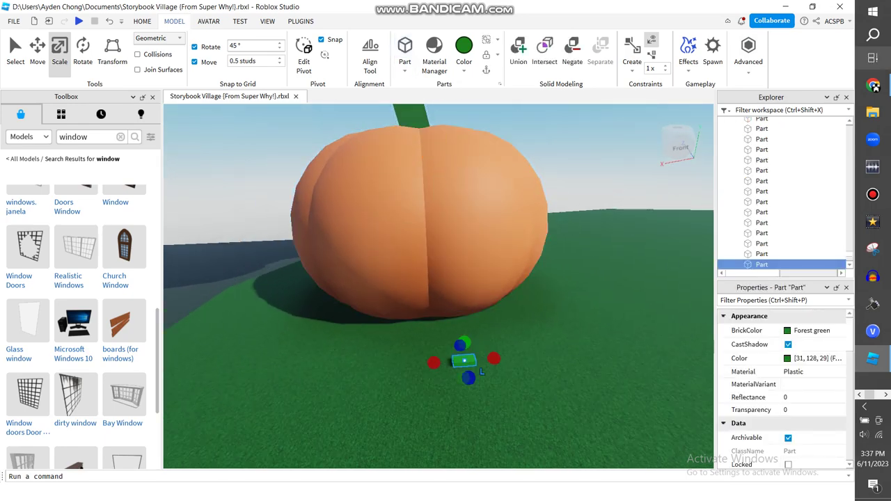
Search the toolbox models for "door" and place the Working Door model on the grass near the pumpkin.
{"action": "key", "text": "alt+Tab"}
{"action": "key", "text": "alt+Tab"}
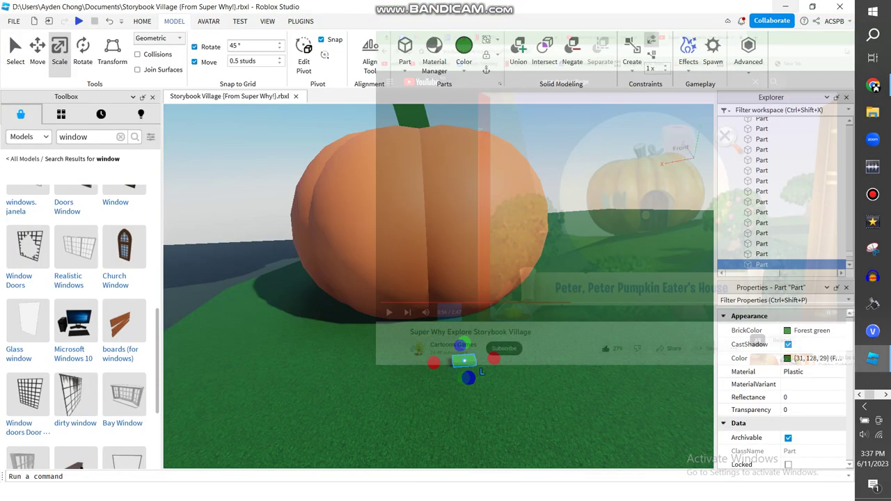
{"action": "key", "text": "Return"}
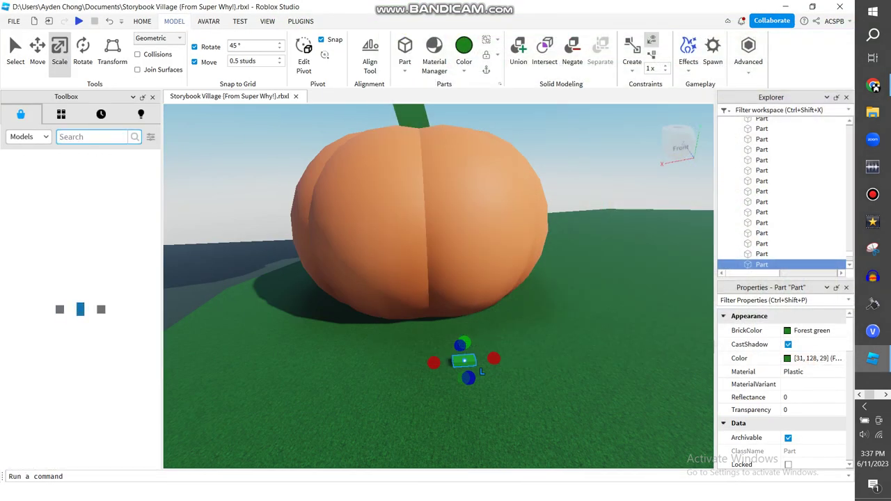
{"action": "key", "text": "Return"}
{"action": "right_click_drag", "start_coordinate": [426, 230], "coordinate": [418, 273]}
{"action": "key", "text": "w"}
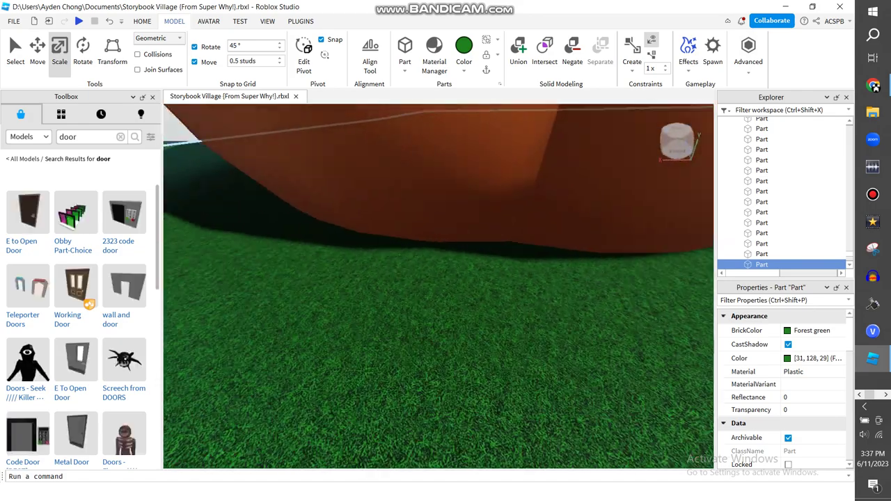
{"action": "key", "text": "s"}
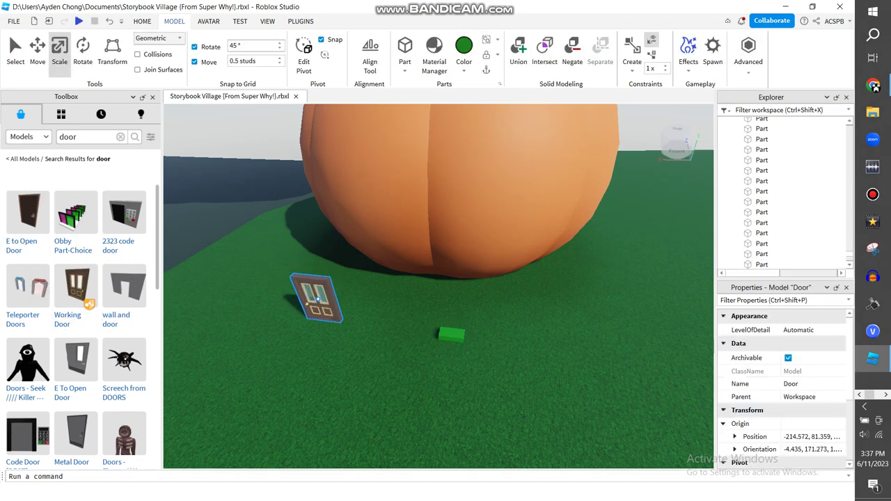
Move the green part to the pumpkin's base at the centre seam and scale it up to doorway height.
{"action": "left_click_drag", "start_coordinate": [451, 335], "coordinate": [427, 287]}
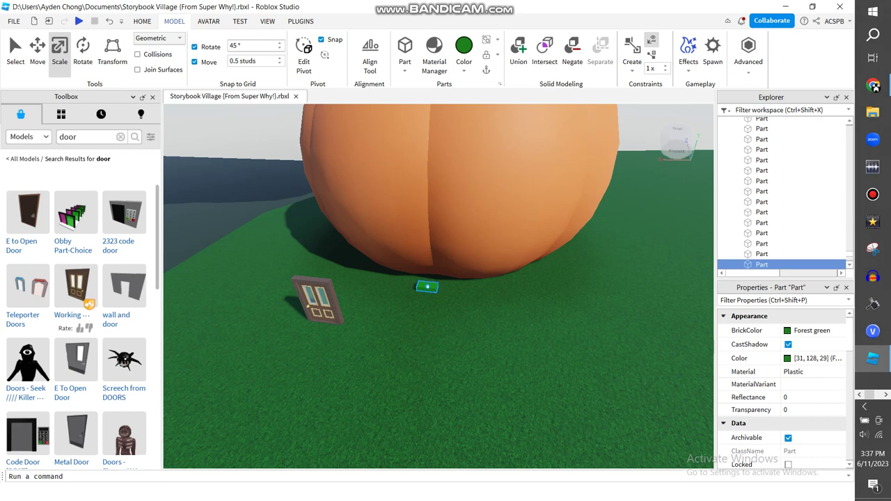
{"action": "scroll", "coordinate": [429, 286], "scroll_direction": "up", "scroll_amount": 2}
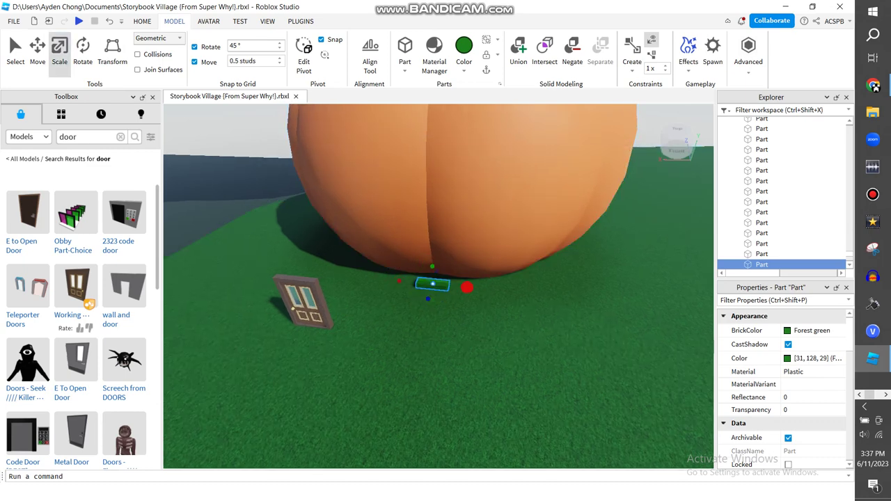
{"action": "left_click_drag", "start_coordinate": [432, 266], "coordinate": [432, 217]}
{"action": "left_click_drag", "start_coordinate": [398, 258], "coordinate": [418, 285]}
Lengthen the green doorway block so that it reaches through the pumpkin's front wall into its interior.
{"action": "right_click_drag", "start_coordinate": [419, 284], "coordinate": [348, 276]}
{"action": "key", "text": "d"}
{"action": "left_click_drag", "start_coordinate": [377, 311], "coordinate": [455, 283]}
{"action": "scroll", "coordinate": [418, 296], "scroll_direction": "down", "scroll_amount": 2}
{"action": "right_click_drag", "start_coordinate": [456, 283], "coordinate": [369, 272]}
{"action": "key", "text": "d"}
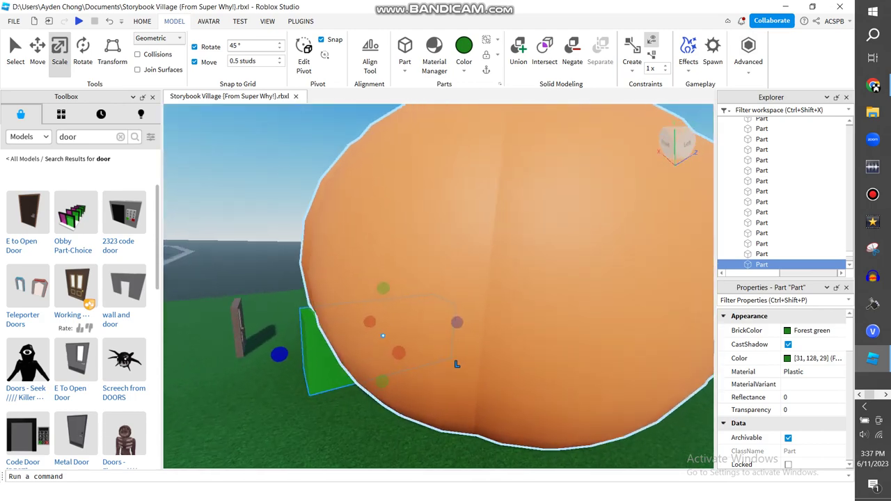
{"action": "key", "text": "w"}
{"action": "left_click_drag", "start_coordinate": [447, 267], "coordinate": [465, 266]}
Negate the green doorway block at the pumpkin's base.
{"action": "left_click", "coordinate": [572, 54]}
{"action": "right_click_drag", "start_coordinate": [445, 279], "coordinate": [543, 303]}
{"action": "key", "text": "f"}
{"action": "scroll", "coordinate": [446, 287], "scroll_direction": "down", "scroll_amount": 4}
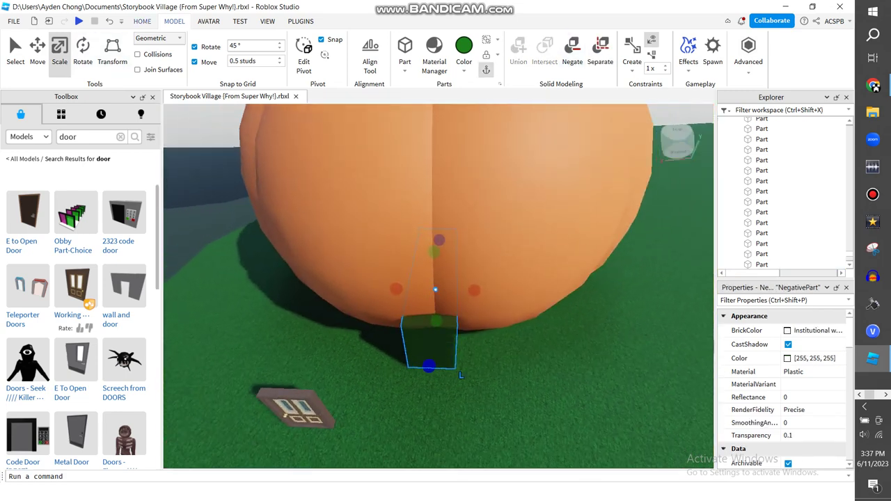
Duplicate the negative doorway block and move the copy back, deeper into the pumpkin.
{"action": "left_click", "coordinate": [142, 21]}
{"action": "key", "text": "ctrl+2"}
{"action": "left_click_drag", "start_coordinate": [439, 249], "coordinate": [440, 233]}
{"action": "key", "text": "w"}
{"action": "key", "text": "a"}
Try to widen the copied negative block toward one side inside the pumpkin.
{"action": "left_click", "coordinate": [133, 53]}
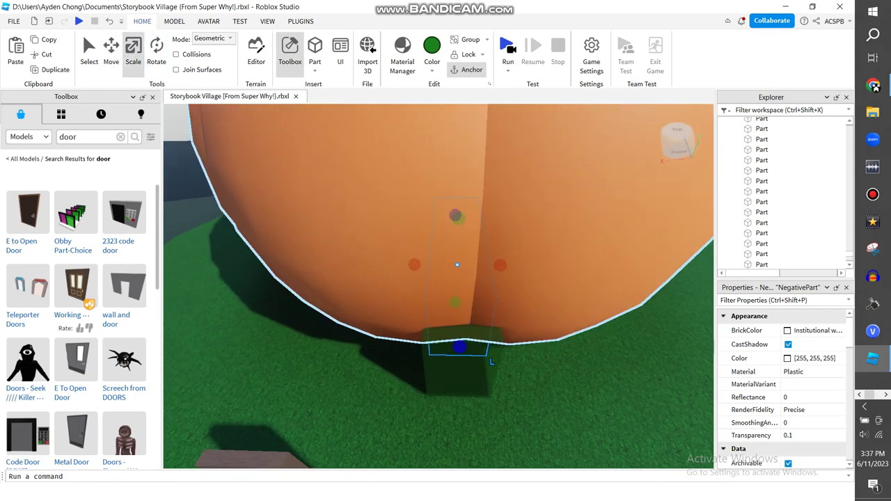
{"action": "key", "text": "w"}
{"action": "right_click_drag", "start_coordinate": [418, 300], "coordinate": [418, 265]}
{"action": "key", "text": "a"}
{"action": "left_click_drag", "start_coordinate": [380, 308], "coordinate": [388, 280]}
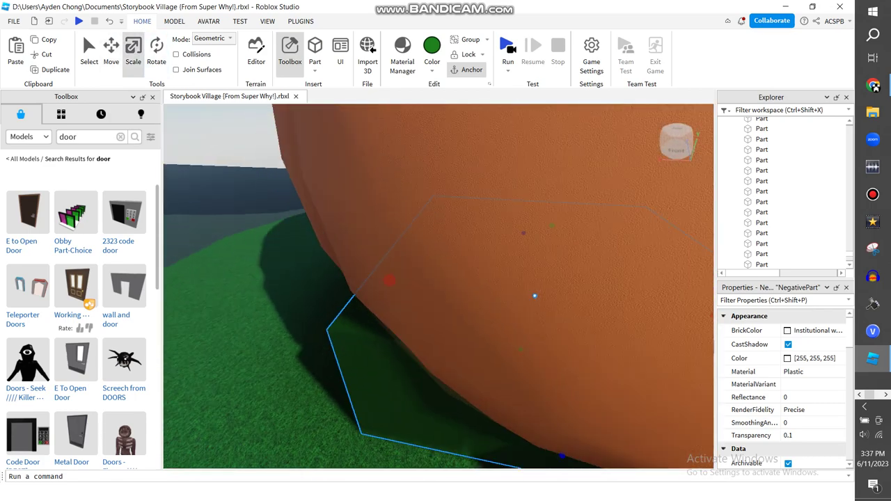
{"action": "right_click_drag", "start_coordinate": [388, 280], "coordinate": [417, 286]}
{"action": "key", "text": "s"}
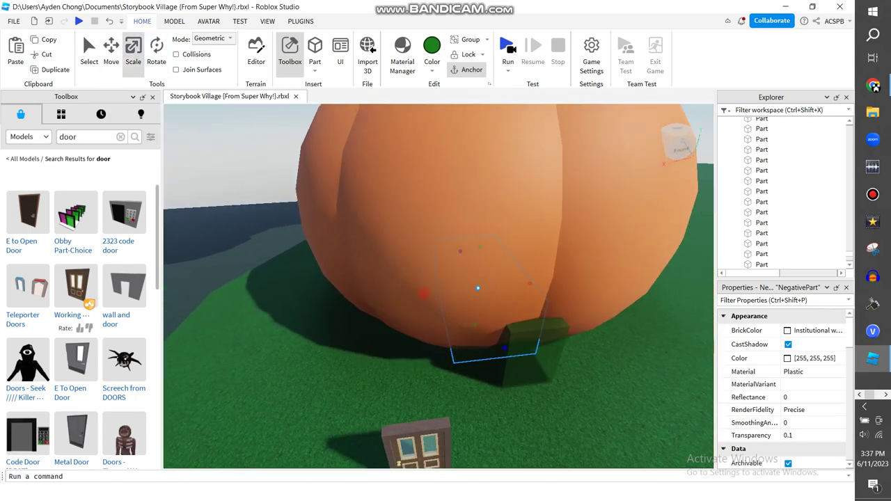
{"action": "key", "text": "w"}
{"action": "key", "text": "d"}
{"action": "key", "text": "s"}
{"action": "key", "text": "s"}
{"action": "key", "text": "w"}
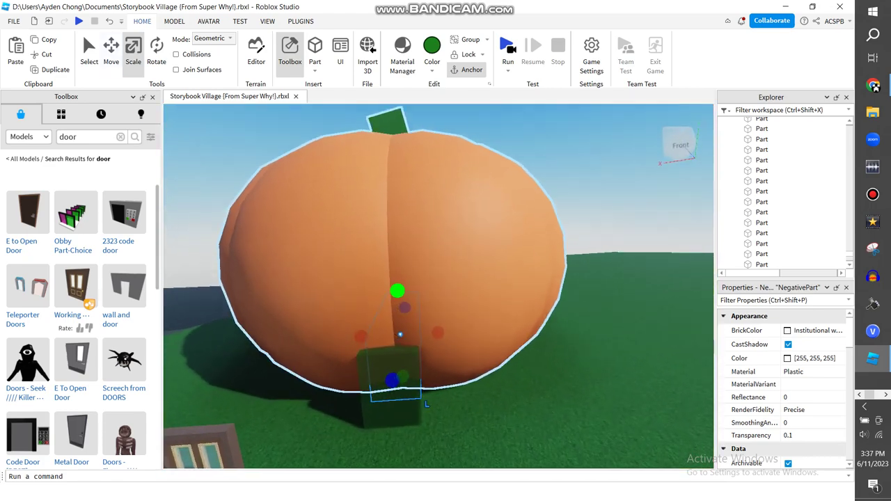
Lengthen the copied negative block toward the back of the pumpkin's interior.
{"action": "key", "text": "d"}
{"action": "right_click_drag", "start_coordinate": [444, 285], "coordinate": [341, 287]}
{"action": "key", "text": "s"}
{"action": "scroll", "coordinate": [518, 338], "scroll_direction": "up", "scroll_amount": 4}
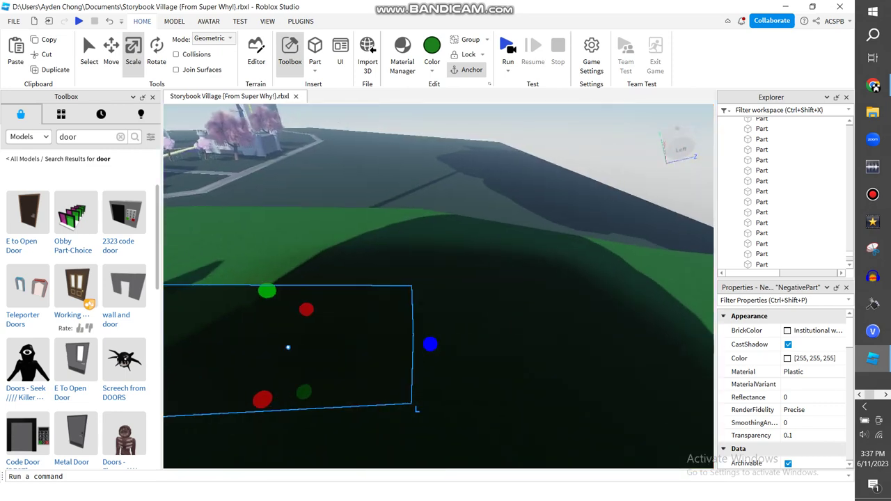
{"action": "left_click_drag", "start_coordinate": [468, 331], "coordinate": [567, 325]}
{"action": "key", "text": "a"}
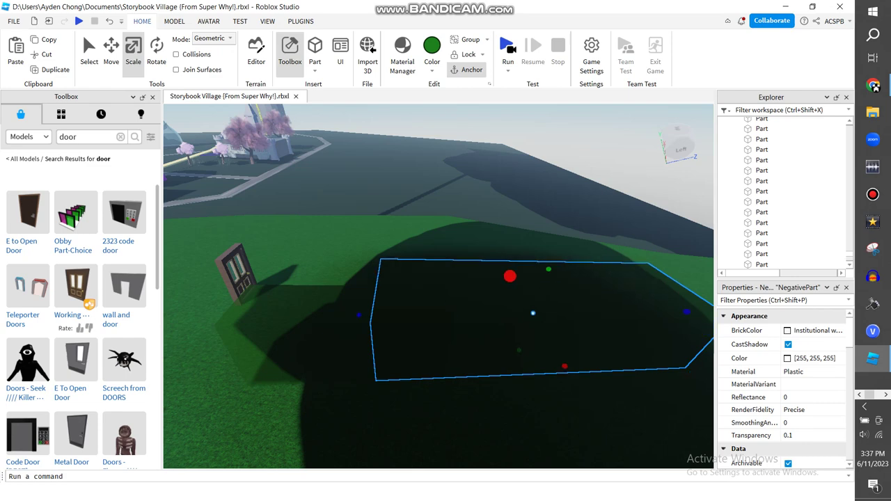
Widen the inner negative block on both sides so that it spans most of the pumpkin's width.
{"action": "key", "text": "w"}
{"action": "right_click_drag", "start_coordinate": [566, 367], "coordinate": [397, 411]}
{"action": "key", "text": "s"}
{"action": "key", "text": "w"}
{"action": "key", "text": "s"}
{"action": "key", "text": "s"}
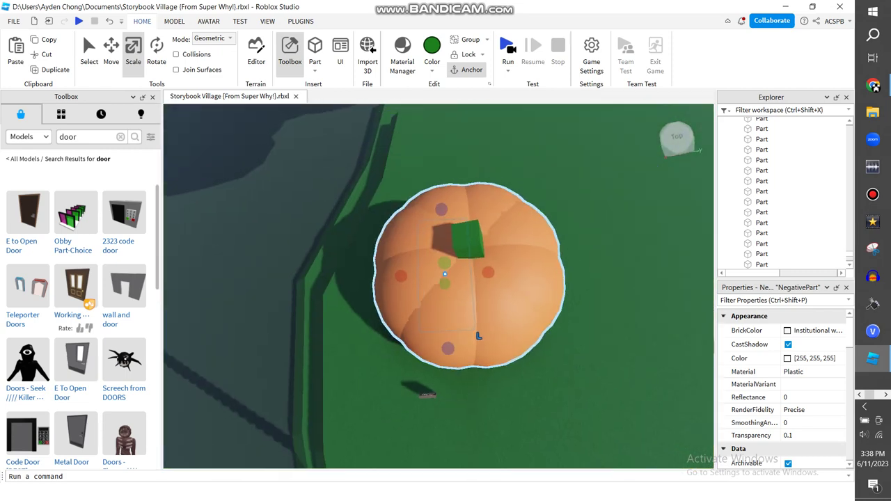
{"action": "left_click_drag", "start_coordinate": [479, 271], "coordinate": [495, 271]}
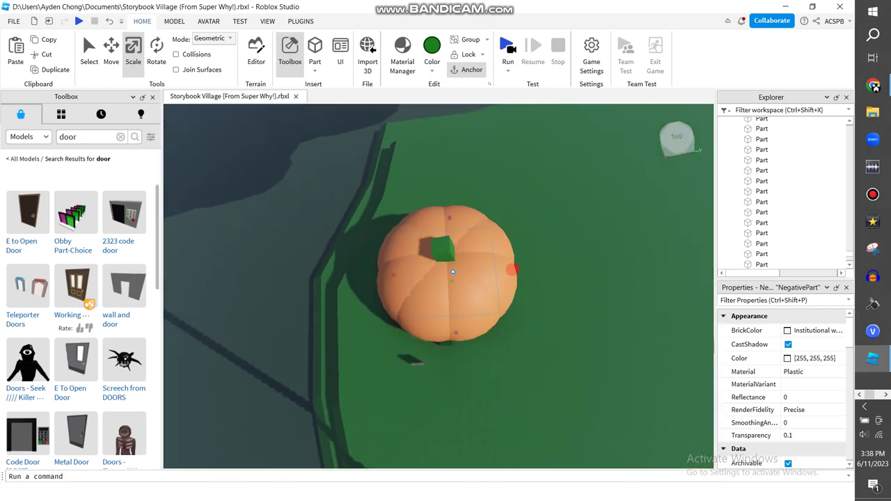
{"action": "key", "text": "d"}
{"action": "key", "text": "w"}
{"action": "key", "text": "a"}
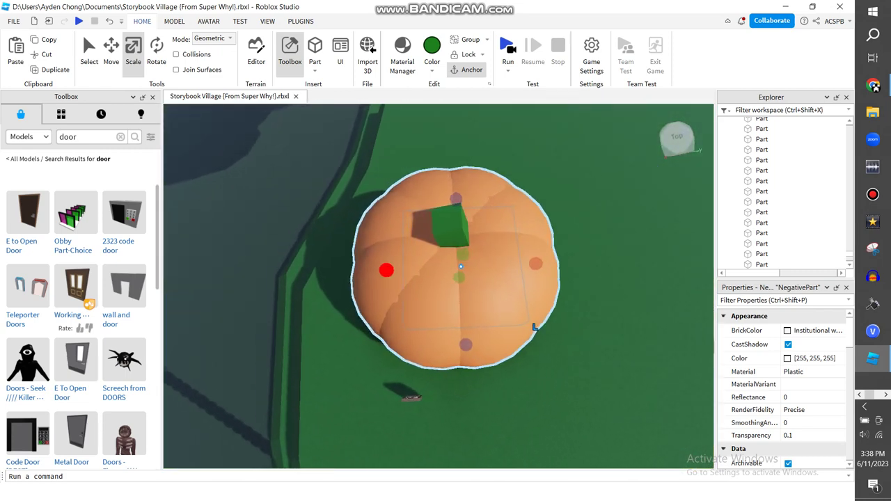
{"action": "left_click_drag", "start_coordinate": [412, 270], "coordinate": [399, 271]}
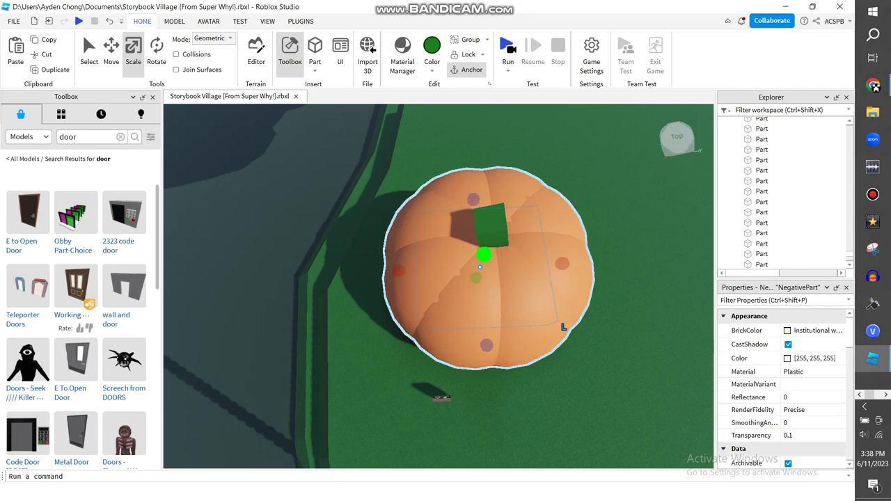
Raise the top of the inner negative block toward the pumpkin's stem.
{"action": "left_click_drag", "start_coordinate": [484, 255], "coordinate": [488, 241]}
{"action": "key", "text": "w"}
{"action": "right_click_drag", "start_coordinate": [617, 325], "coordinate": [516, 216]}
{"action": "key", "text": "s"}
{"action": "right_click_drag", "start_coordinate": [376, 278], "coordinate": [430, 247]}
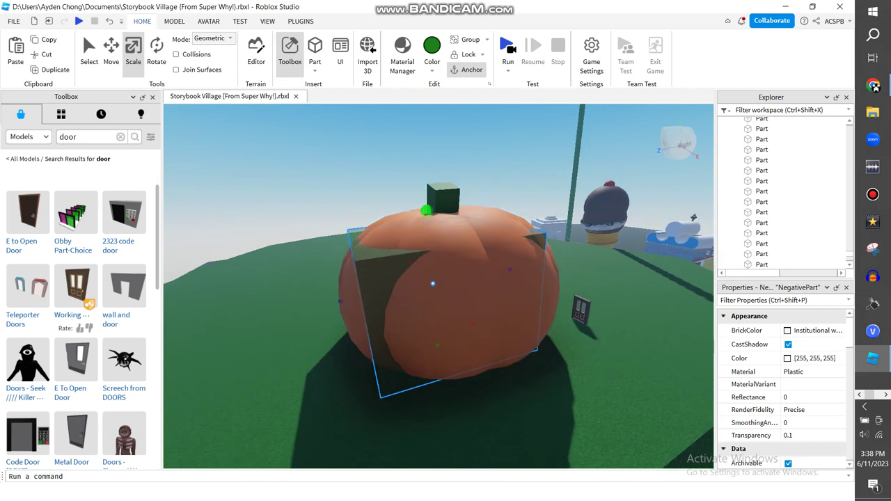
Shrink the inner negative block at the back, side and front so that its corners stay inside the pumpkin's shell.
{"action": "left_click_drag", "start_coordinate": [340, 302], "coordinate": [345, 300]}
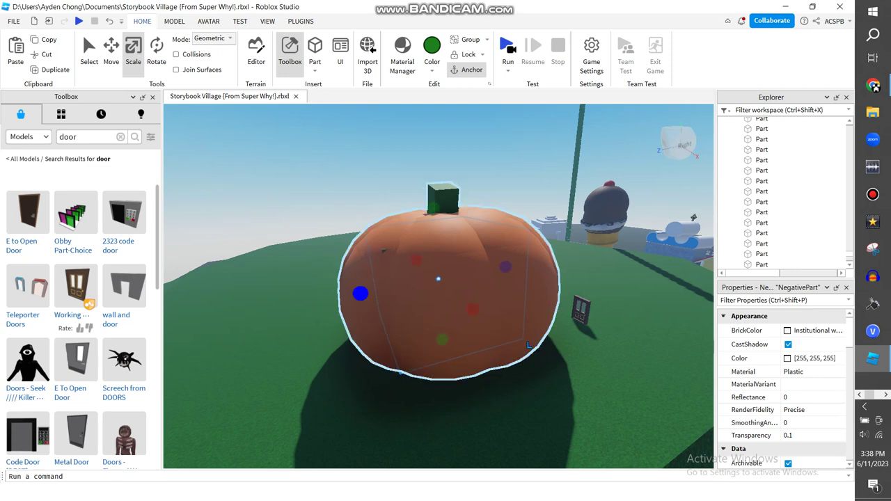
{"action": "key", "text": "w"}
{"action": "right_click_drag", "start_coordinate": [425, 272], "coordinate": [432, 307]}
{"action": "key", "text": "s"}
{"action": "key", "text": "s"}
{"action": "left_click_drag", "start_coordinate": [491, 243], "coordinate": [484, 242]}
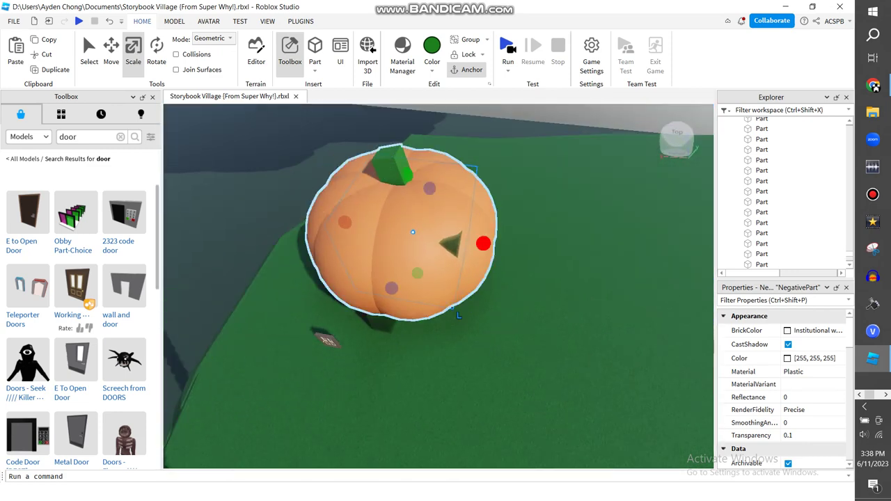
{"action": "left_click_drag", "start_coordinate": [389, 287], "coordinate": [390, 286]}
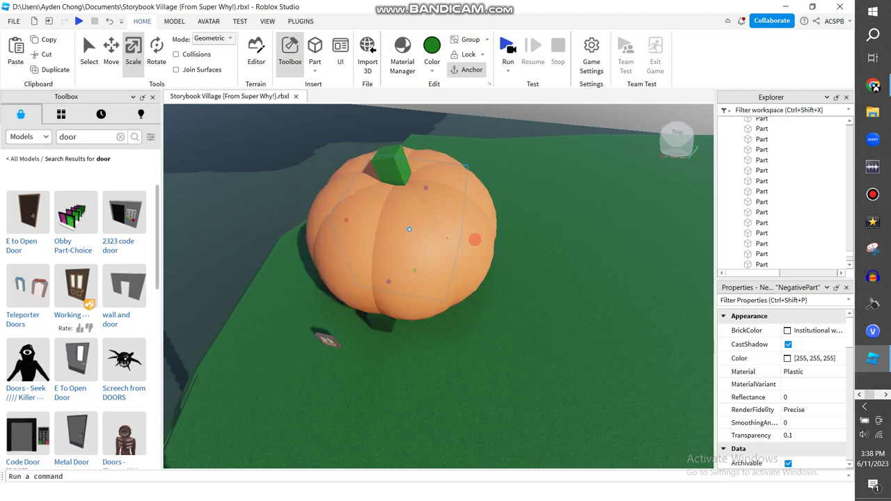
Move both negative blocks into the Pumpkin model and select them together with its Union.
{"action": "key", "text": "w"}
{"action": "right_click_drag", "start_coordinate": [438, 308], "coordinate": [376, 202]}
{"action": "key", "text": "s"}
{"action": "left_click", "coordinate": [440, 283]}
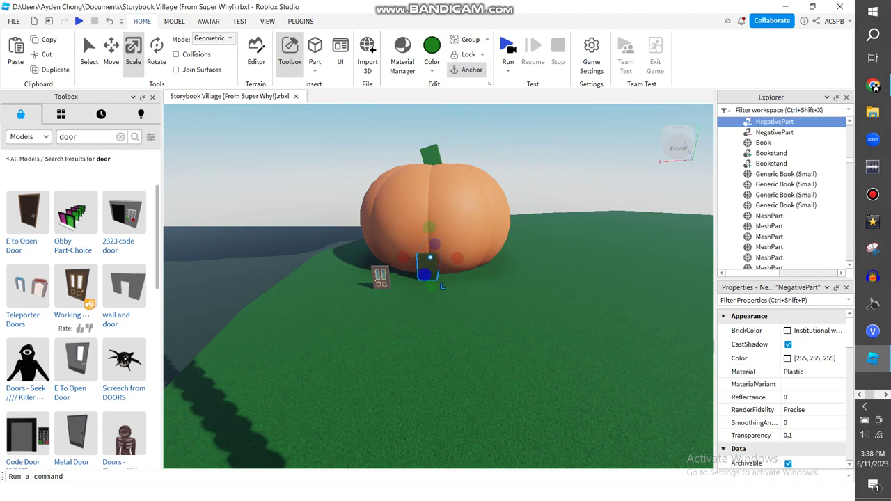
{"action": "left_click", "coordinate": [802, 130], "text": "ctrl"}
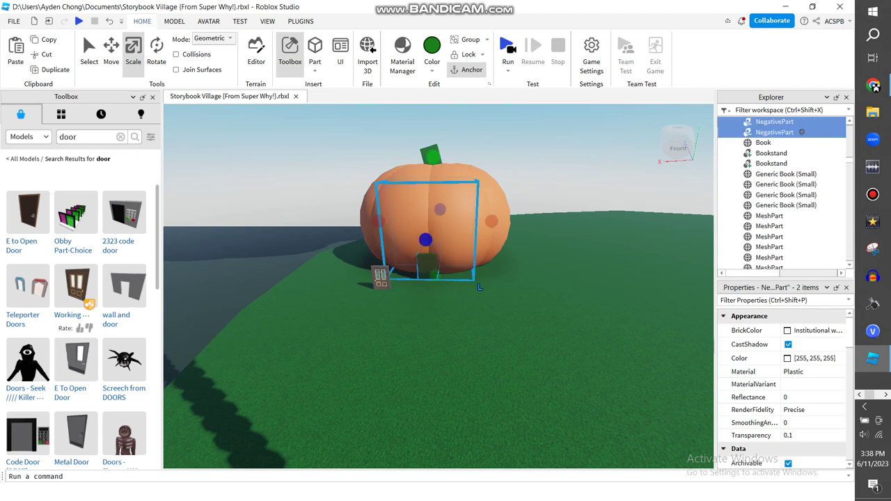
{"action": "left_click_drag", "start_coordinate": [800, 181], "coordinate": [801, 254]}
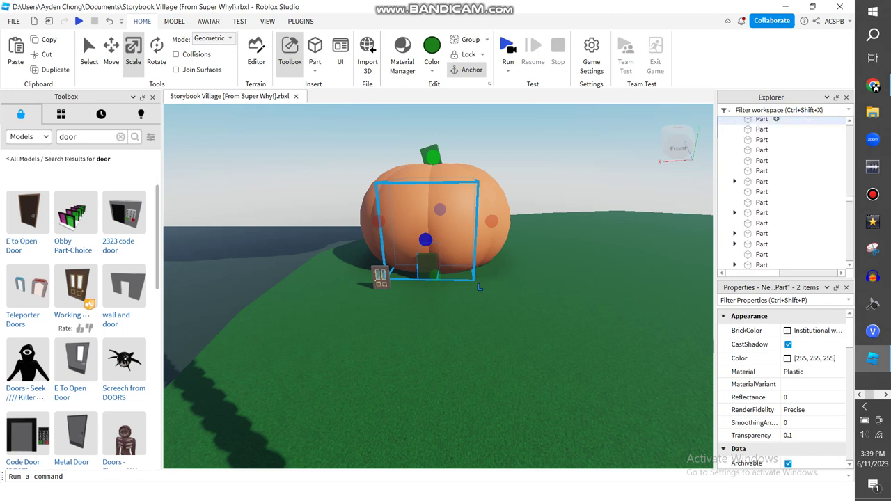
{"action": "scroll", "coordinate": [791, 134], "scroll_direction": "up", "scroll_amount": 10}
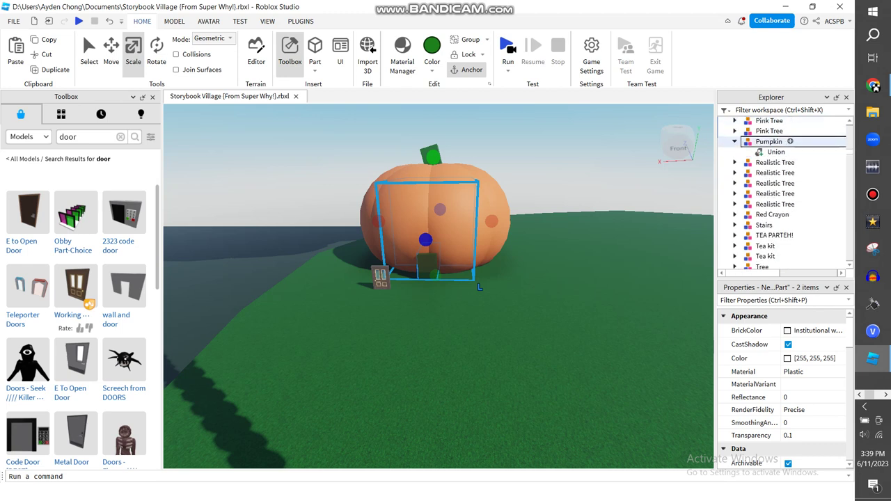
{"action": "left_click_drag", "start_coordinate": [816, 152], "coordinate": [838, 169]}
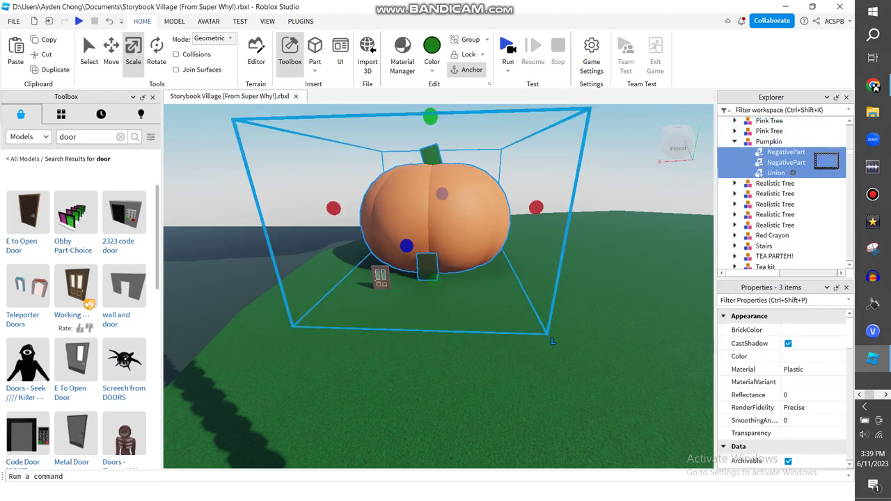
Union the two negative blocks with the pumpkin to hollow it out and cut the doorway.
{"action": "left_click", "coordinate": [174, 22]}
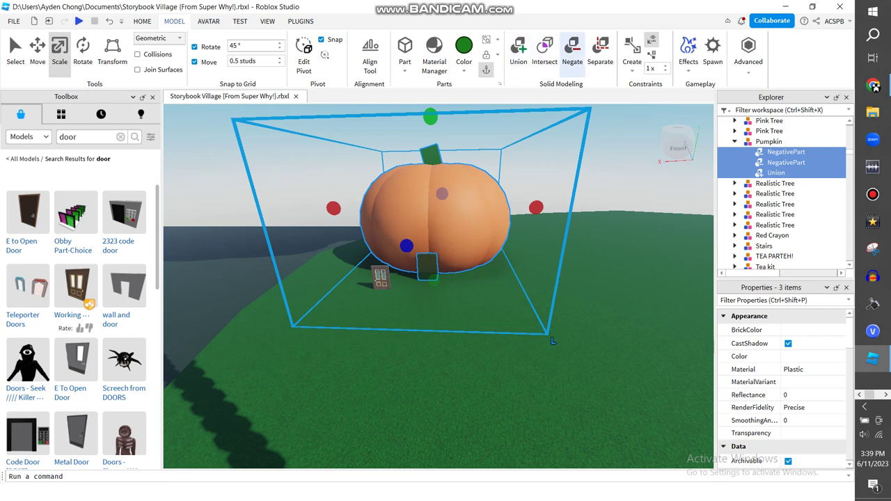
{"action": "left_click", "coordinate": [519, 52]}
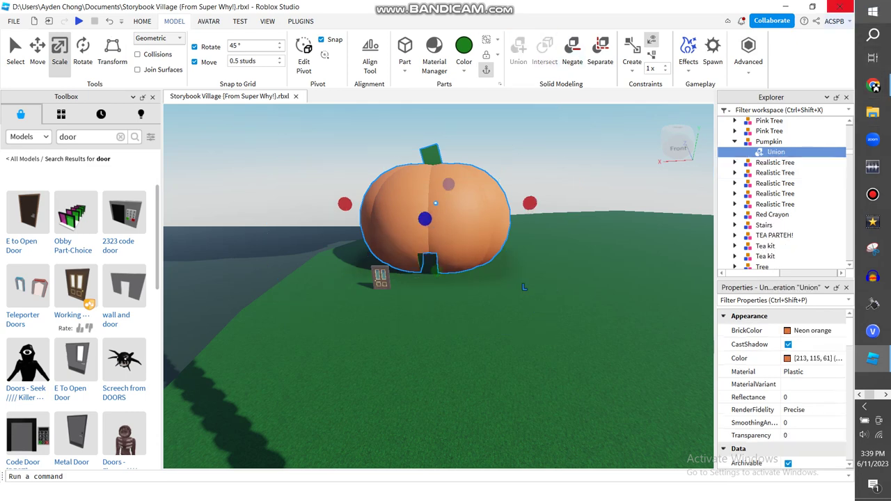
{"action": "left_click", "coordinate": [445, 314]}
Examine the doorway cut and the hollow interior of the pumpkin.
{"action": "scroll", "coordinate": [436, 258], "scroll_direction": "up", "scroll_amount": 10}
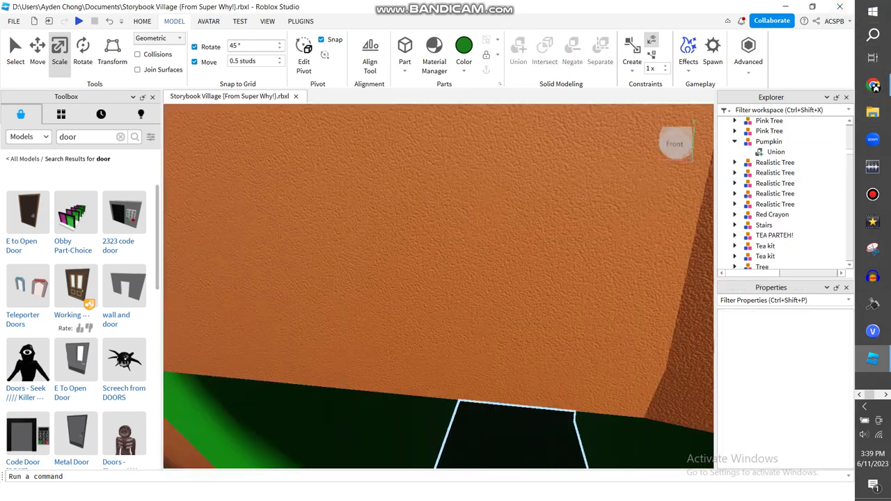
{"action": "scroll", "coordinate": [435, 279], "scroll_direction": "up", "scroll_amount": 3}
{"action": "right_click_drag", "start_coordinate": [438, 285], "coordinate": [578, 209]}
{"action": "scroll", "coordinate": [265, 280], "scroll_direction": "down", "scroll_amount": 4}
{"action": "scroll", "coordinate": [243, 250], "scroll_direction": "up", "scroll_amount": 3}
{"action": "scroll", "coordinate": [503, 187], "scroll_direction": "up", "scroll_amount": 3}
{"action": "scroll", "coordinate": [504, 188], "scroll_direction": "down", "scroll_amount": 6}
{"action": "scroll", "coordinate": [578, 209], "scroll_direction": "down", "scroll_amount": 3}
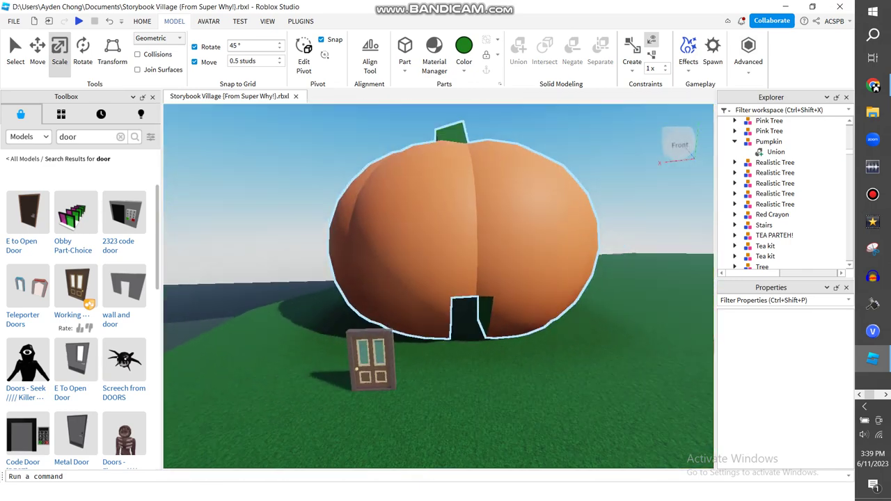
Move the double-panel door into the pumpkin's doorway and enlarge it to fill the opening.
{"action": "left_click_drag", "start_coordinate": [356, 357], "coordinate": [454, 321]}
{"action": "scroll", "coordinate": [464, 285], "scroll_direction": "up", "scroll_amount": 4}
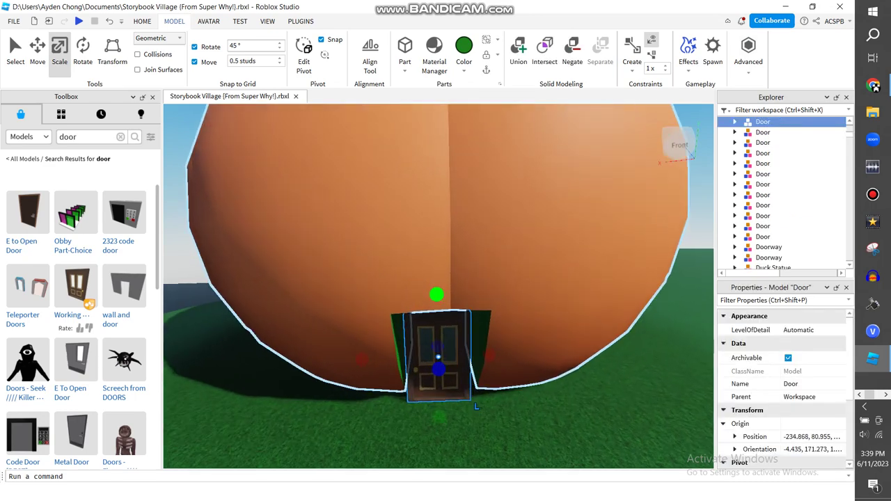
{"action": "left_click_drag", "start_coordinate": [437, 289], "coordinate": [437, 288]}
{"action": "scroll", "coordinate": [438, 342], "scroll_direction": "up", "scroll_amount": 5}
{"action": "right_click_drag", "start_coordinate": [446, 334], "coordinate": [445, 307]}
{"action": "scroll", "coordinate": [445, 307], "scroll_direction": "down", "scroll_amount": 4}
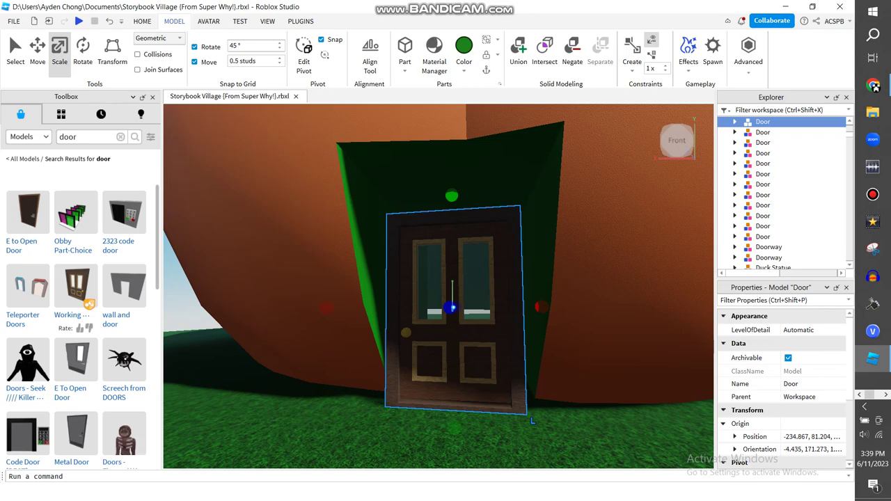
{"action": "left_click_drag", "start_coordinate": [448, 211], "coordinate": [449, 197]}
{"action": "scroll", "coordinate": [449, 197], "scroll_direction": "up", "scroll_amount": 3}
{"action": "mouse_move", "coordinate": [448, 197]}
{"action": "right_mouse_down"}
{"action": "mouse_move", "coordinate": [463, 241]}
{"action": "mouse_move", "coordinate": [450, 198]}
{"action": "right_mouse_up"}
{"action": "scroll", "coordinate": [453, 212], "scroll_direction": "down", "scroll_amount": 8}
{"action": "scroll", "coordinate": [449, 198], "scroll_direction": "down", "scroll_amount": 3}
{"action": "left_click", "coordinate": [571, 174]}
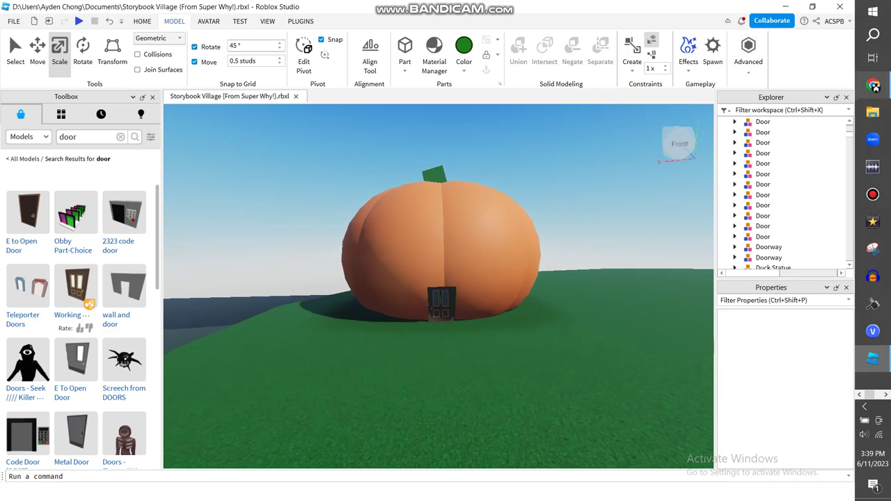
Search the Toolbox models for "window" and look through the results.
{"action": "left_click", "coordinate": [873, 85]}
{"action": "left_click", "coordinate": [788, 9]}
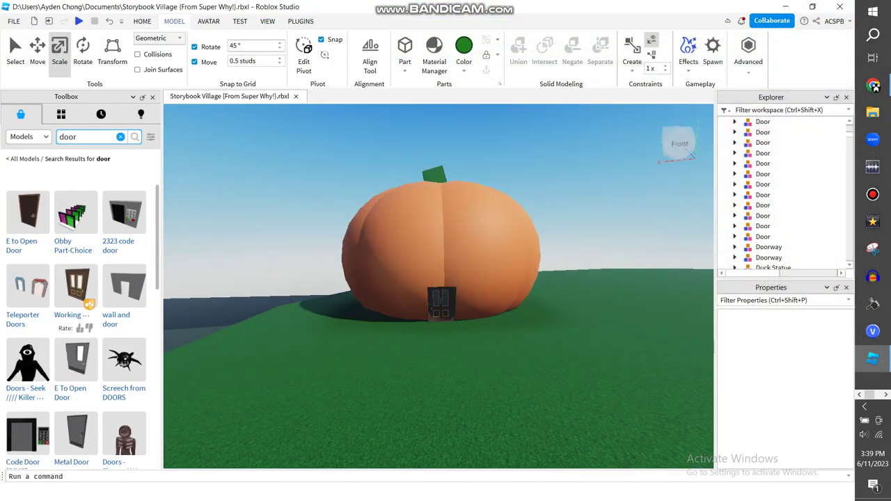
{"action": "type", "text": "window"}
{"action": "key", "text": "Return"}
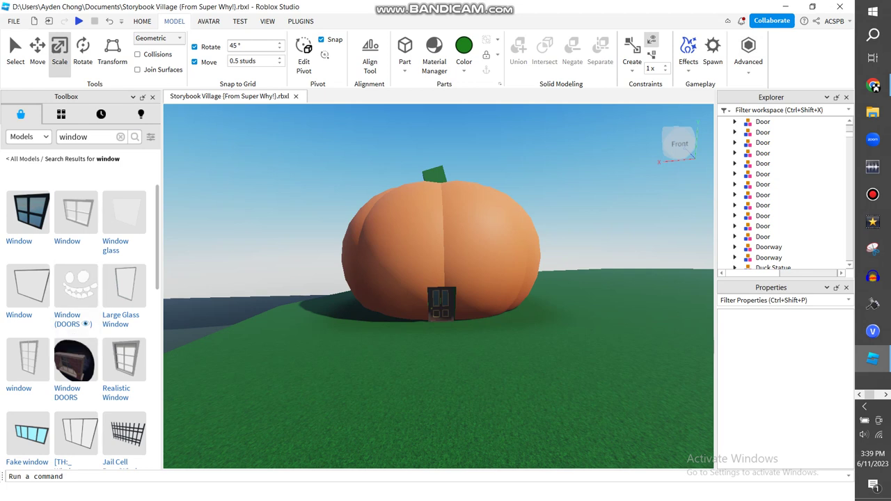
{"action": "scroll", "coordinate": [83, 327], "scroll_direction": "down", "scroll_amount": 3}
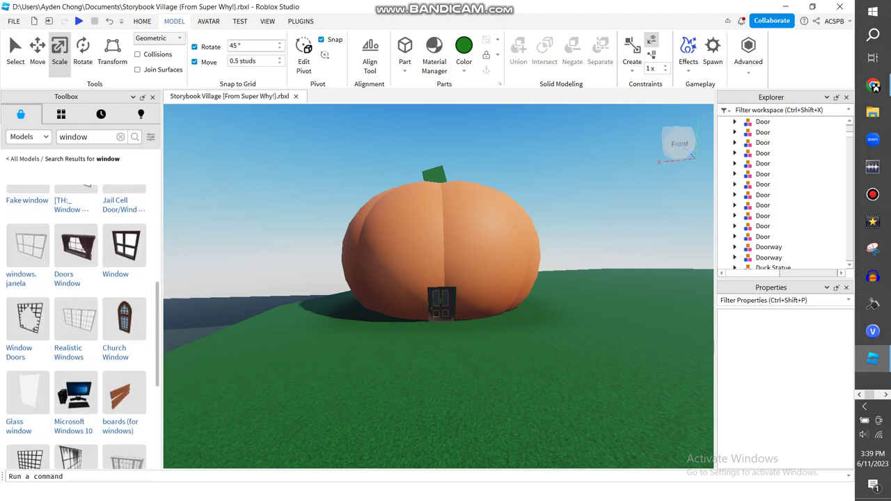
{"action": "scroll", "coordinate": [83, 327], "scroll_direction": "down", "scroll_amount": 3}
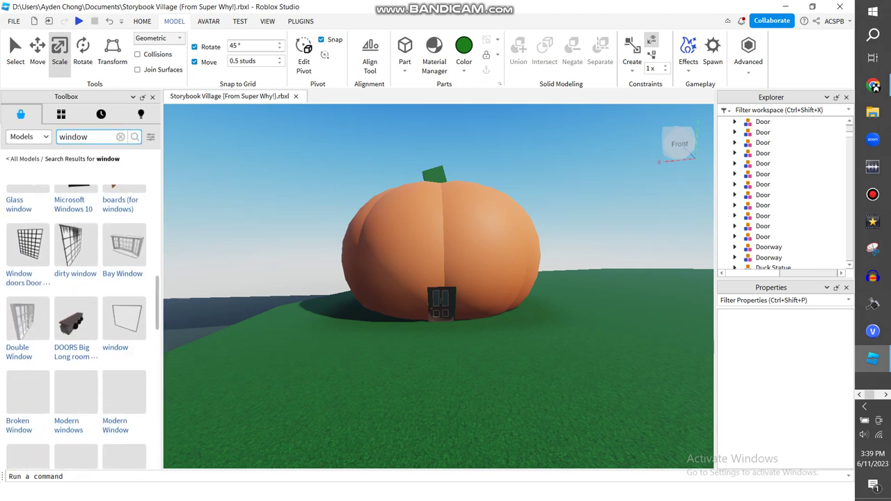
Search the Toolbox models for "open window" and look through the results for a suitable window.
{"action": "type", "text": "open"}
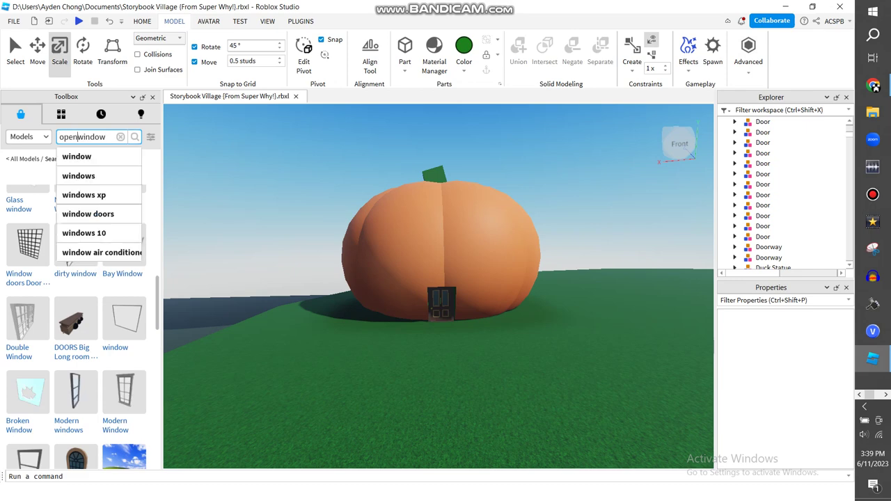
{"action": "key", "text": "Return"}
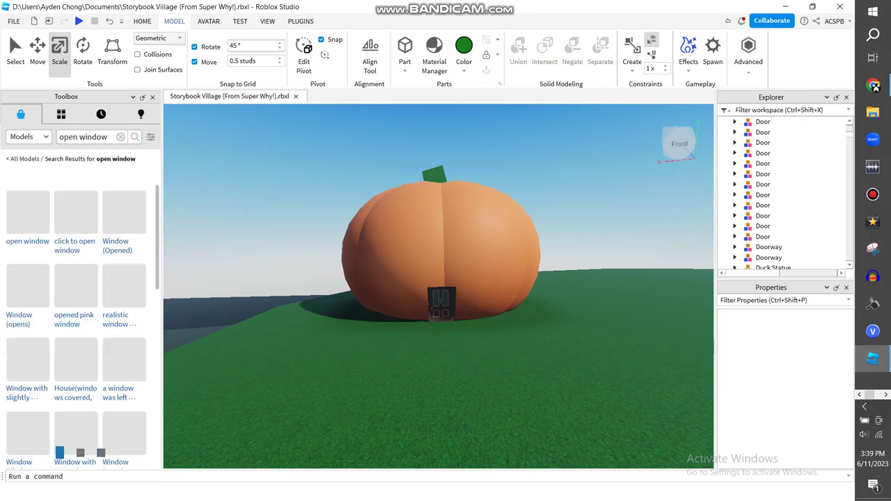
{"action": "key", "text": "w"}
{"action": "key", "text": "s"}
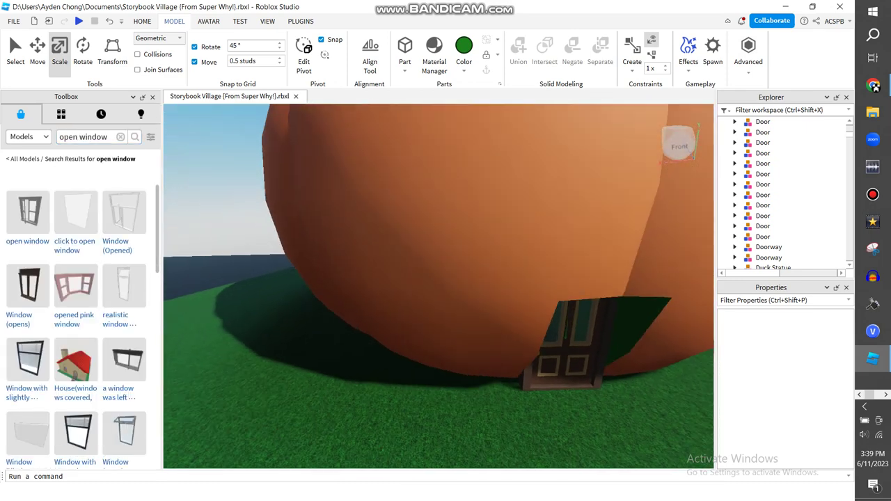
{"action": "key", "text": "s"}
{"action": "scroll", "coordinate": [76, 320], "scroll_direction": "down", "scroll_amount": 10}
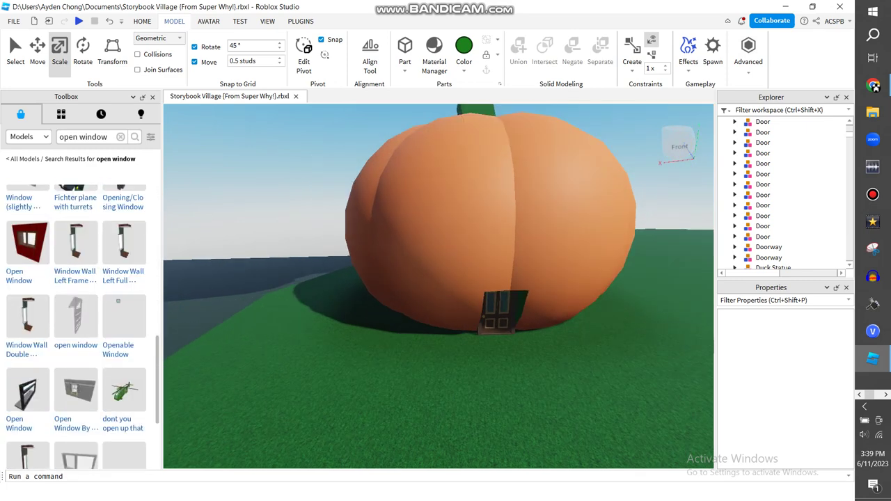
{"action": "scroll", "coordinate": [83, 327], "scroll_direction": "down", "scroll_amount": 5}
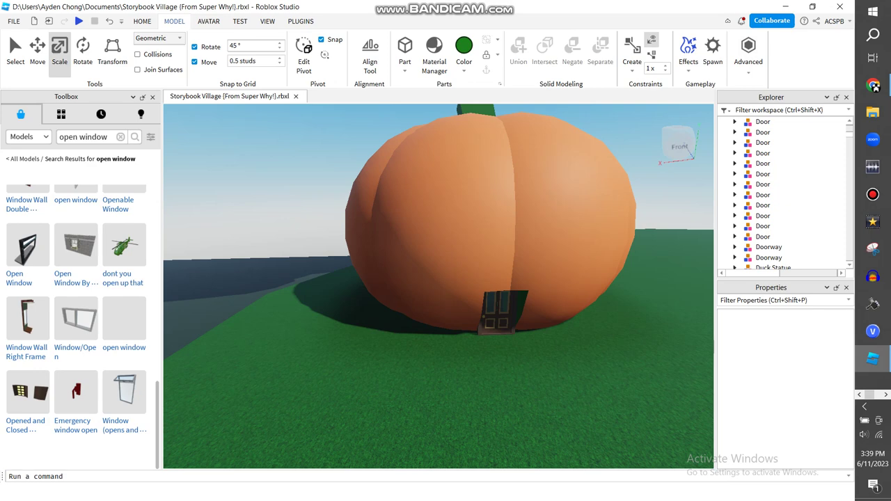
{"action": "scroll", "coordinate": [76, 313], "scroll_direction": "up", "scroll_amount": 12}
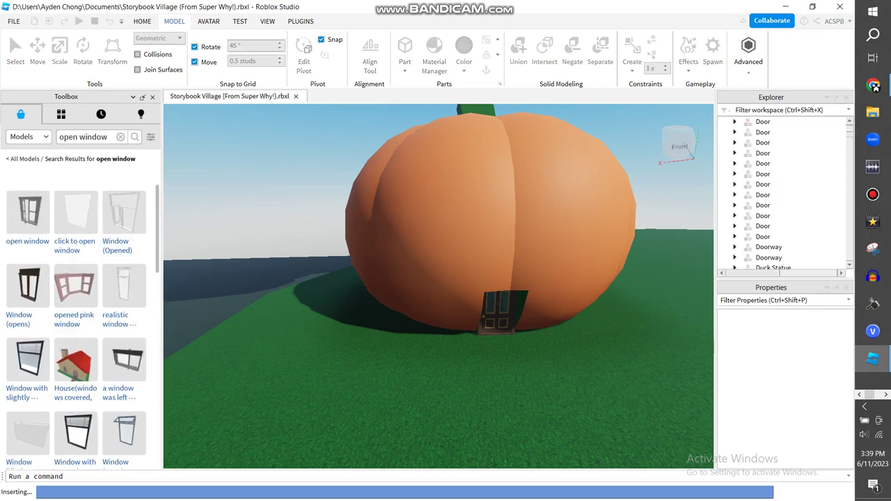
Insert the opened pink window on the grass beside the pumpkin and recolour it reddish brown.
{"action": "left_click_drag", "start_coordinate": [329, 326], "coordinate": [353, 348]}
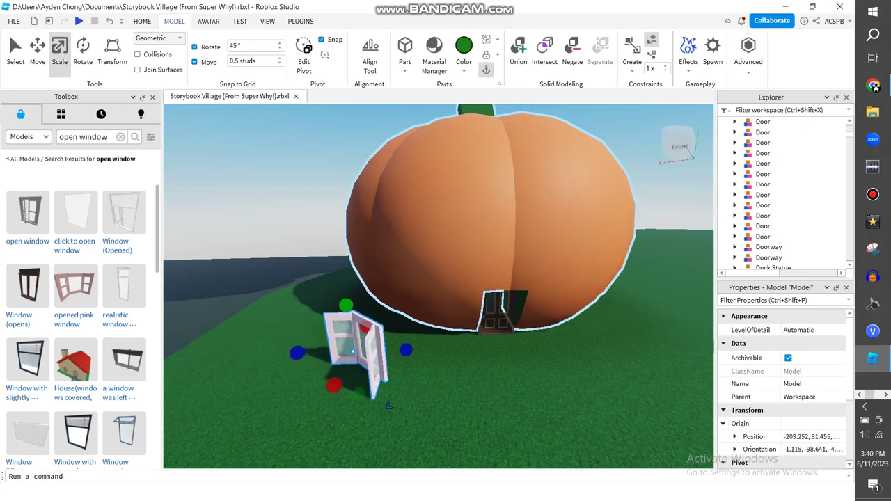
{"action": "scroll", "coordinate": [373, 285], "scroll_direction": "up", "scroll_amount": 1}
{"action": "left_click", "coordinate": [464, 71]}
{"action": "left_click", "coordinate": [495, 230]}
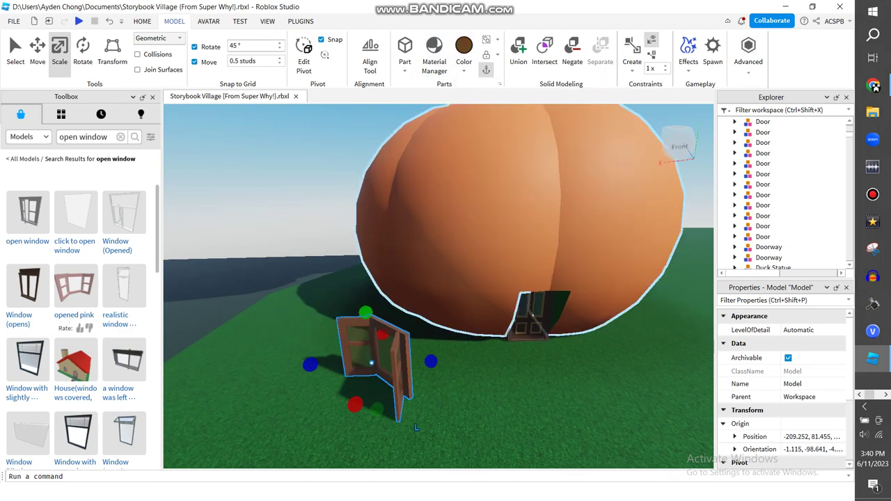
Rotate the brown window 45° about its vertical axis.
{"action": "right_click_drag", "start_coordinate": [495, 230], "coordinate": [459, 265]}
{"action": "scroll", "coordinate": [496, 230], "scroll_direction": "up", "scroll_amount": 3}
{"action": "scroll", "coordinate": [495, 229], "scroll_direction": "down", "scroll_amount": 1}
{"action": "scroll", "coordinate": [334, 271], "scroll_direction": "down", "scroll_amount": 2}
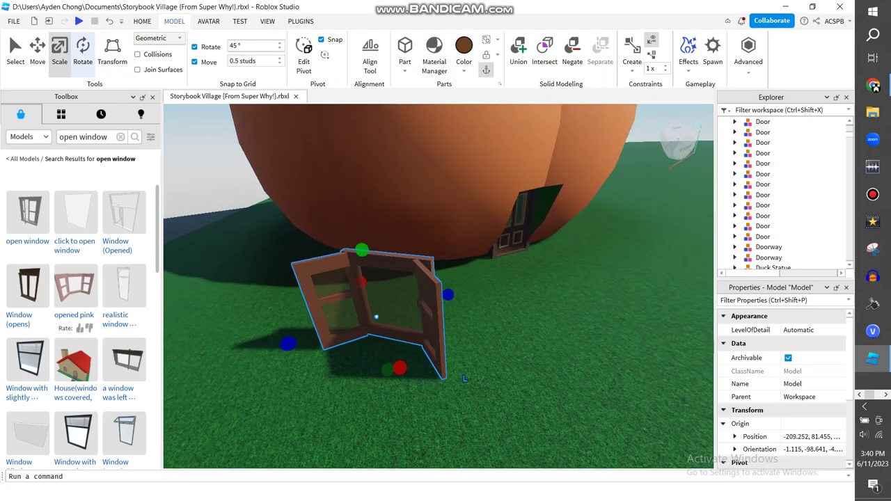
{"action": "left_click", "coordinate": [83, 53]}
{"action": "left_click_drag", "start_coordinate": [399, 286], "coordinate": [364, 290]}
{"action": "right_click_drag", "start_coordinate": [364, 289], "coordinate": [313, 223]}
{"action": "scroll", "coordinate": [363, 289], "scroll_direction": "down", "scroll_amount": 4}
{"action": "right_click_drag", "start_coordinate": [363, 289], "coordinate": [371, 289]}
{"action": "left_click", "coordinate": [481, 279]}
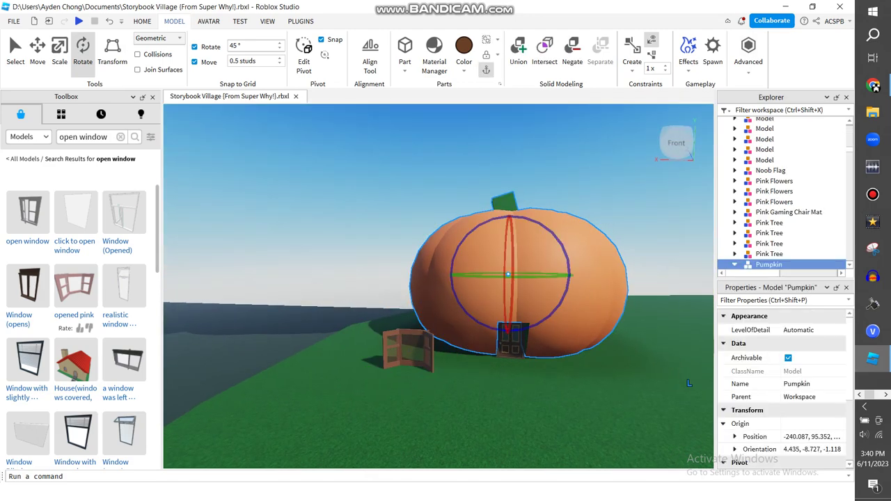
{"action": "left_click", "coordinate": [390, 202]}
Insert a block part on the pumpkin's front-left side, above the window, and select it for scaling.
{"action": "scroll", "coordinate": [404, 216], "scroll_direction": "up", "scroll_amount": 2}
{"action": "left_click", "coordinate": [406, 49]}
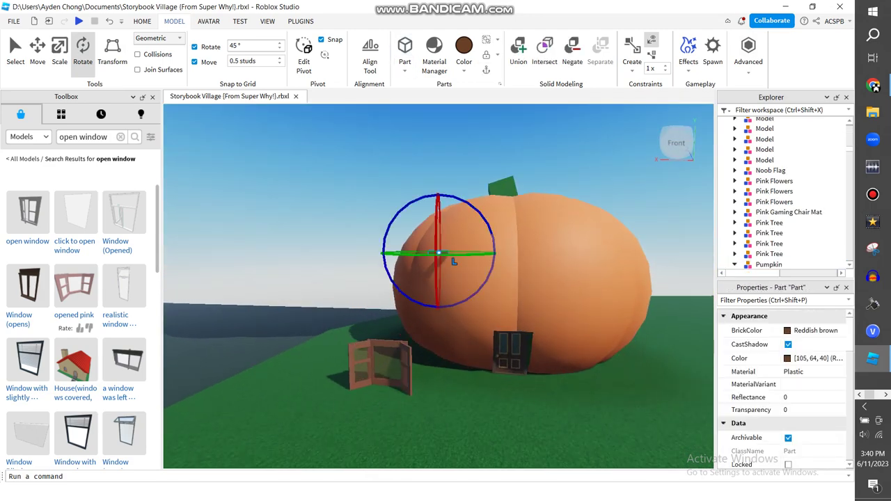
{"action": "left_click", "coordinate": [390, 195]}
{"action": "scroll", "coordinate": [439, 244], "scroll_direction": "up", "scroll_amount": 3}
{"action": "left_click", "coordinate": [440, 238]}
{"action": "key", "text": "ctrl+3"}
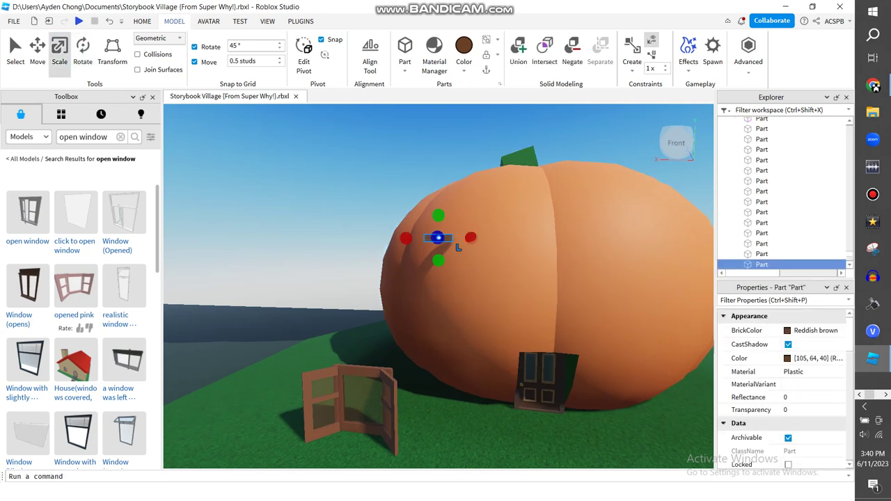
Enlarge the block to window size so that it passes through the pumpkin's shell, and negate it.
{"action": "left_click_drag", "start_coordinate": [459, 246], "coordinate": [456, 313]}
{"action": "right_click_drag", "start_coordinate": [456, 313], "coordinate": [578, 321]}
{"action": "scroll", "coordinate": [568, 285], "scroll_direction": "down", "scroll_amount": 3}
{"action": "left_click_drag", "start_coordinate": [493, 265], "coordinate": [351, 269]}
{"action": "key", "text": "d"}
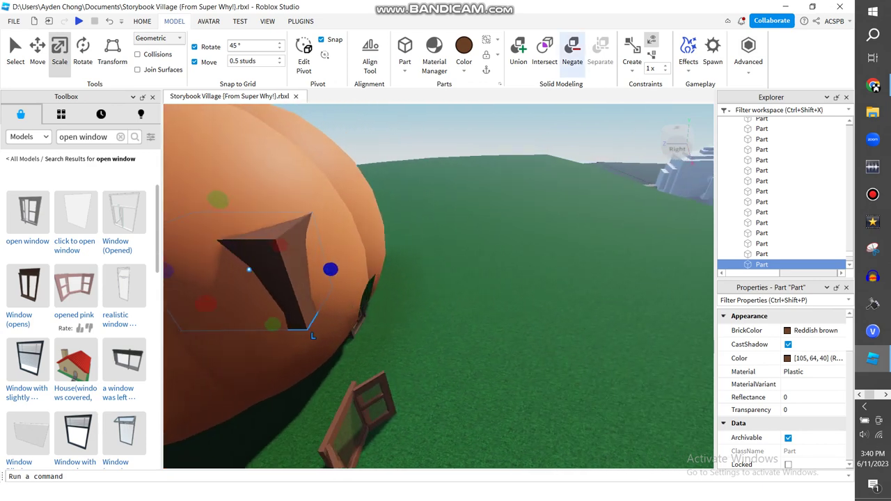
{"action": "left_click", "coordinate": [573, 51]}
{"action": "key", "text": "d"}
{"action": "right_click_drag", "start_coordinate": [529, 230], "coordinate": [425, 237]}
Raise the brown window to the height of the negative block and pull it out in front of the pumpkin.
{"action": "left_click_drag", "start_coordinate": [300, 376], "coordinate": [339, 394]}
{"action": "left_click_drag", "start_coordinate": [386, 448], "coordinate": [363, 399]}
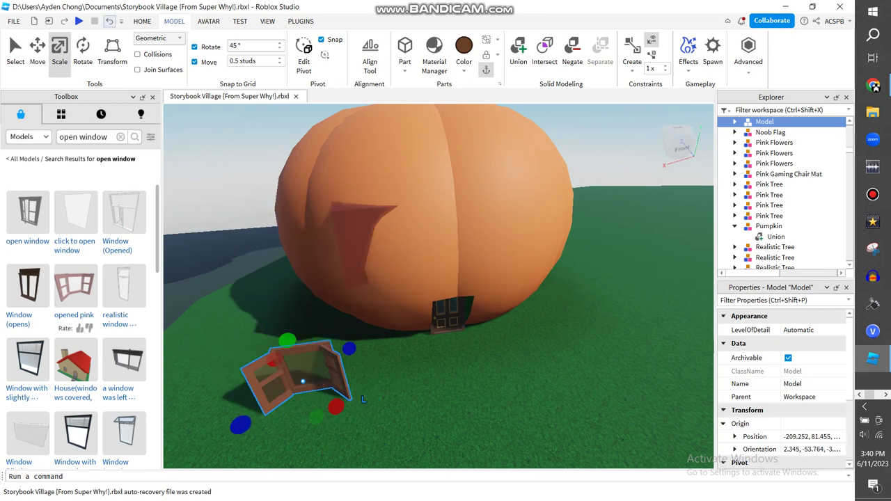
{"action": "key", "text": "ctrl+2"}
{"action": "left_click_drag", "start_coordinate": [362, 399], "coordinate": [420, 349]}
{"action": "left_click_drag", "start_coordinate": [363, 266], "coordinate": [346, 180]}
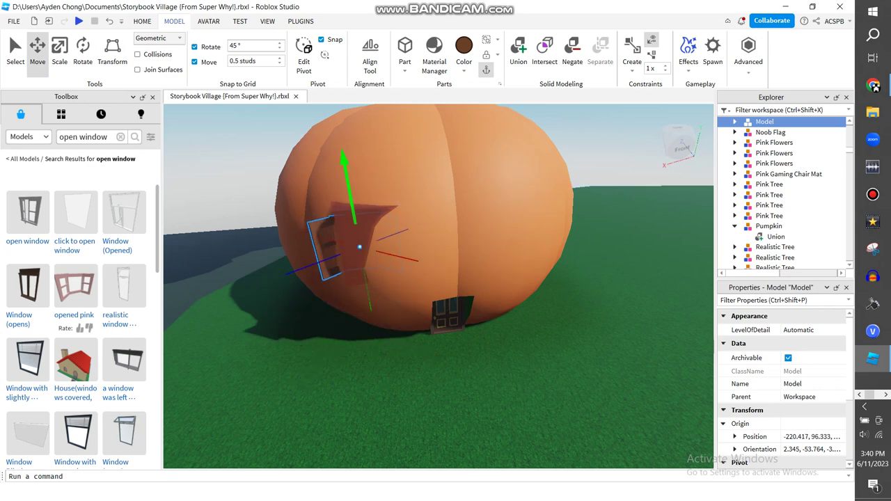
{"action": "left_click_drag", "start_coordinate": [421, 265], "coordinate": [432, 268]}
{"action": "left_click_drag", "start_coordinate": [413, 238], "coordinate": [301, 283]}
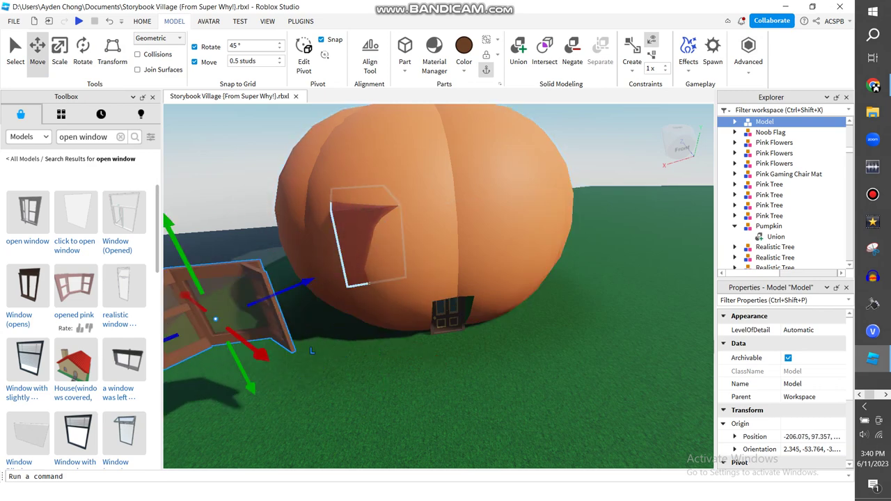
Extend the negative block outward past the pumpkin's shell and move it into the Pumpkin model.
{"action": "left_click", "coordinate": [353, 240]}
{"action": "key", "text": "ctrl+3"}
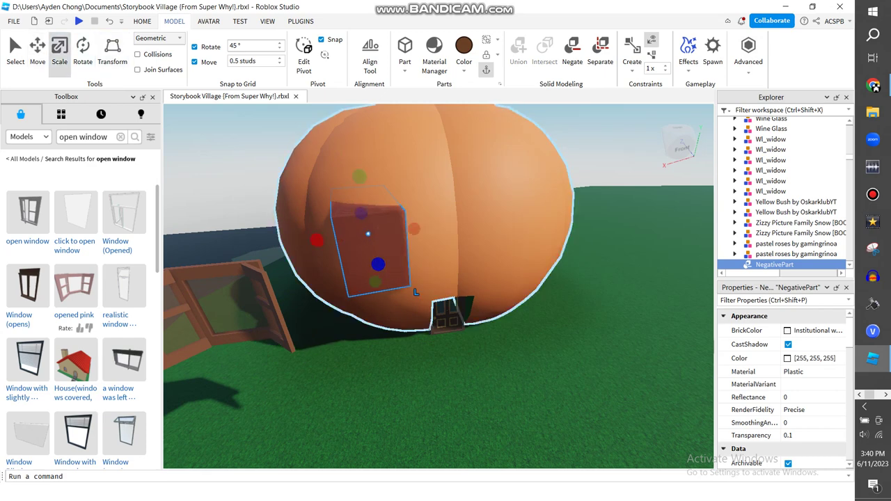
{"action": "scroll", "coordinate": [783, 124], "scroll_direction": "up", "scroll_amount": 8}
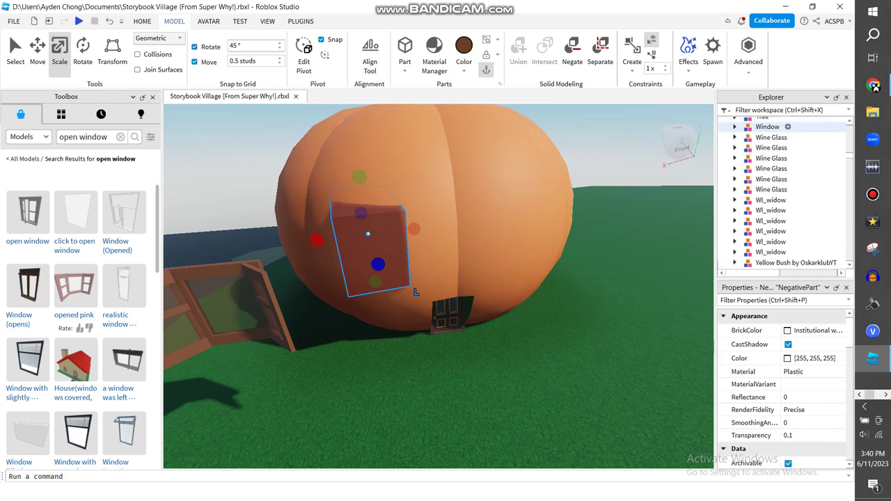
{"action": "scroll", "coordinate": [772, 151], "scroll_direction": "up", "scroll_amount": 1}
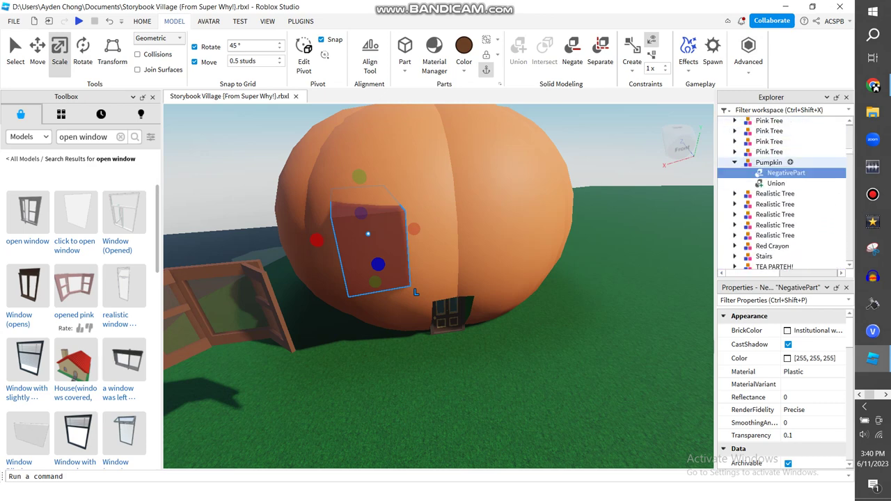
Union the negative block with the pumpkin's Union to cut the window opening.
{"action": "left_click", "coordinate": [777, 184], "text": "ctrl"}
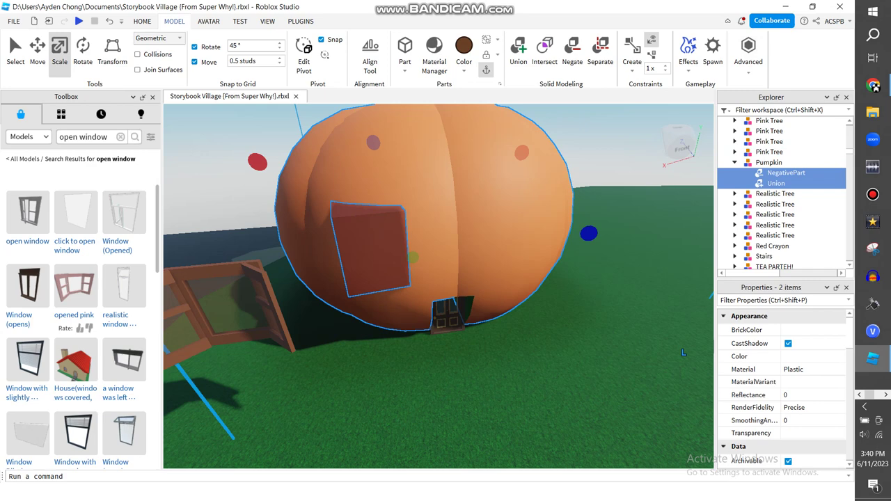
{"action": "right_click_drag", "start_coordinate": [438, 286], "coordinate": [450, 243]}
{"action": "key", "text": "s"}
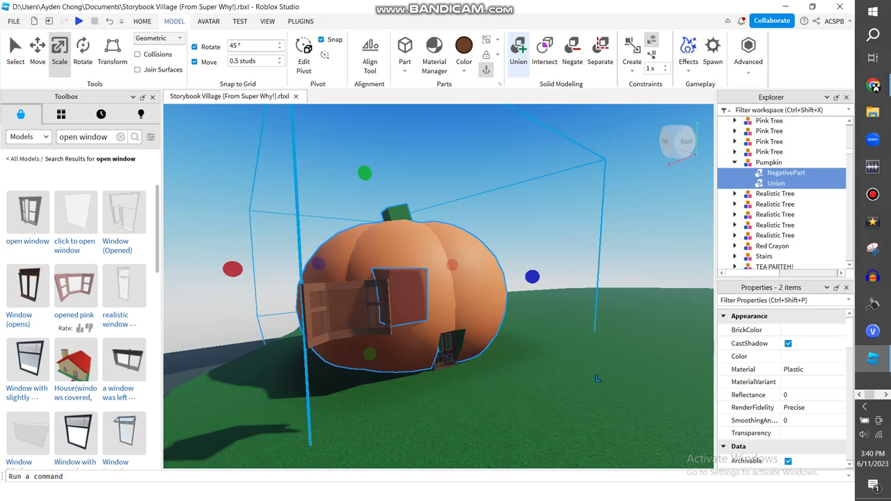
{"action": "left_click", "coordinate": [518, 52]}
{"action": "left_click", "coordinate": [543, 243]}
Move the brown window up against the new opening in the pumpkin.
{"action": "key", "text": "d"}
{"action": "right_click_drag", "start_coordinate": [544, 244], "coordinate": [498, 254]}
{"action": "key", "text": "w"}
{"action": "key", "text": "w"}
{"action": "key", "text": "s"}
{"action": "left_click_drag", "start_coordinate": [252, 254], "coordinate": [387, 251]}
{"action": "key", "text": "w"}
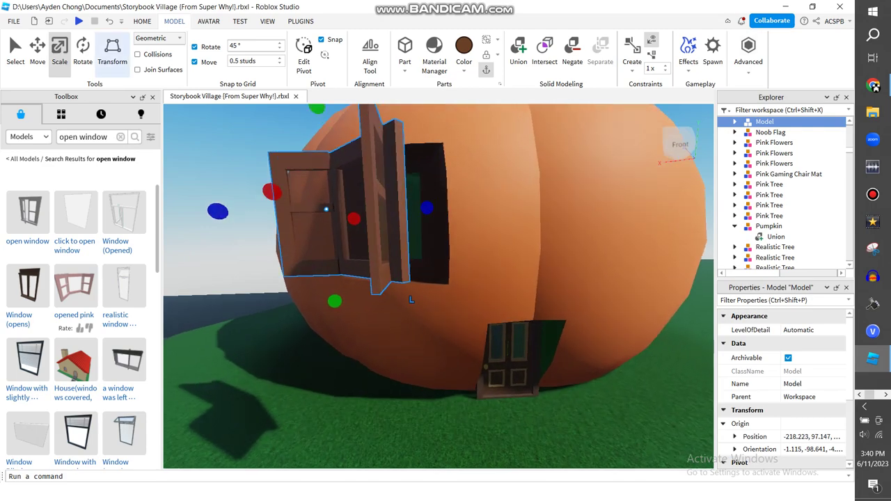
Rotate the brown window 45° about its vertical axis to line it up with the opening, and activate the Move tool.
{"action": "left_click", "coordinate": [83, 52]}
{"action": "key", "text": "a"}
{"action": "right_click_drag", "start_coordinate": [517, 358], "coordinate": [554, 373]}
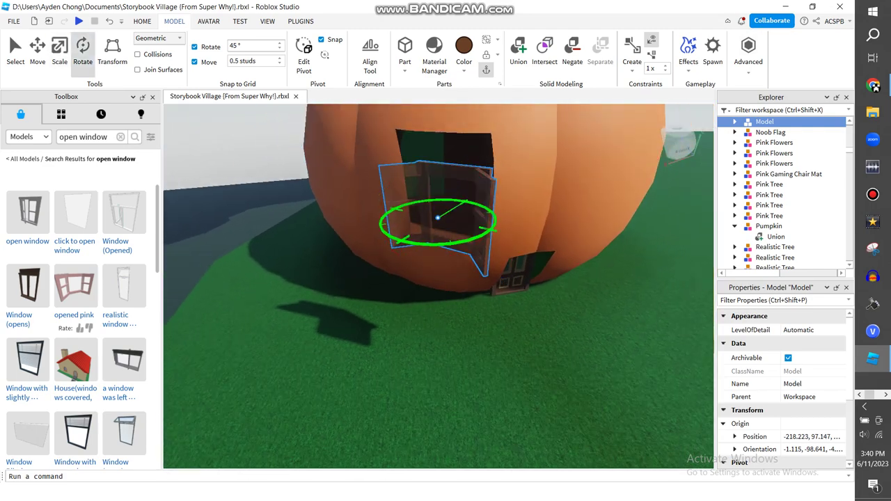
{"action": "left_click_drag", "start_coordinate": [465, 202], "coordinate": [424, 200]}
{"action": "key", "text": "d"}
{"action": "left_click", "coordinate": [60, 53]}
{"action": "left_click", "coordinate": [38, 52]}
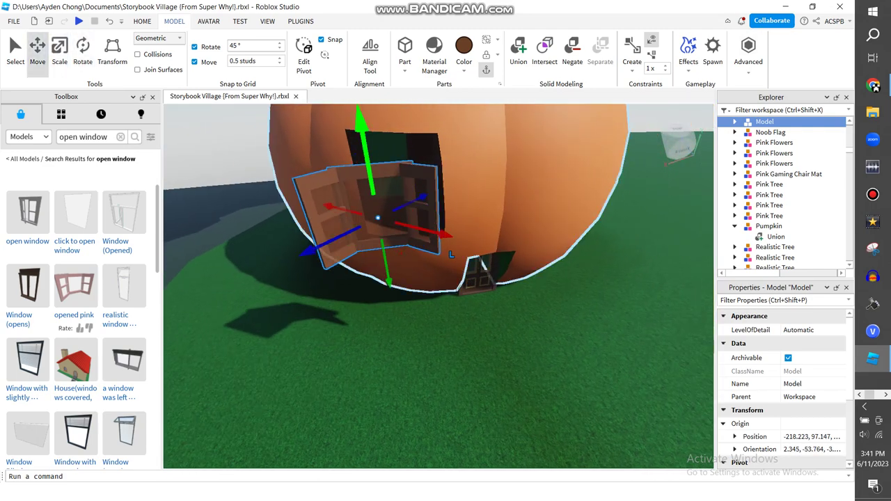
Move the brown window in front of the pumpkin's opening and enlarge it to roughly the opening's size.
{"action": "left_click_drag", "start_coordinate": [420, 200], "coordinate": [449, 185]}
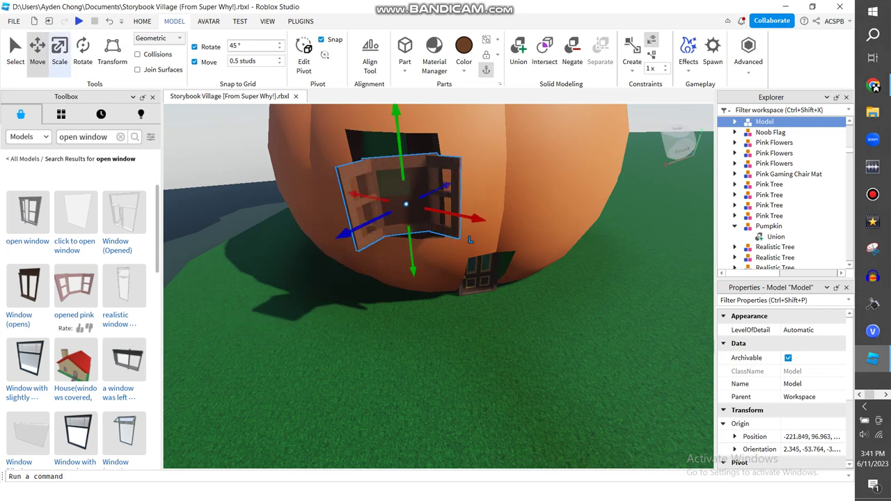
{"action": "left_click", "coordinate": [60, 52]}
{"action": "left_click_drag", "start_coordinate": [398, 137], "coordinate": [393, 107]}
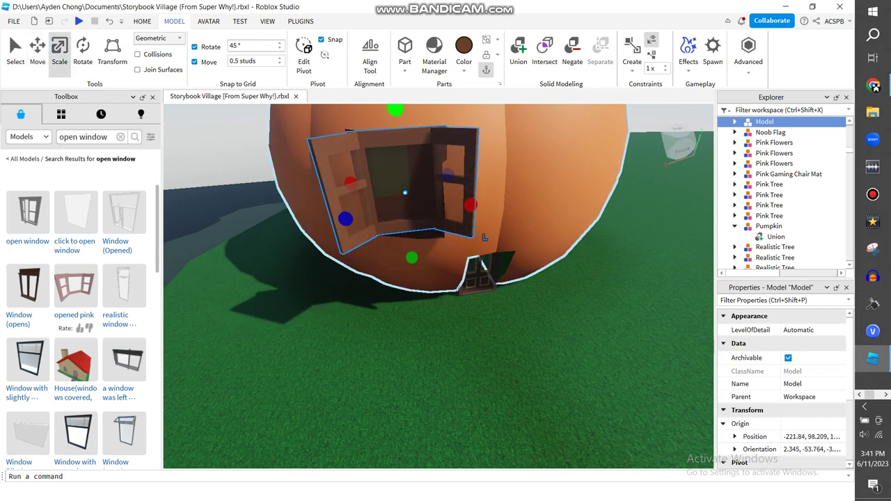
{"action": "key", "text": "s"}
{"action": "key", "text": "d"}
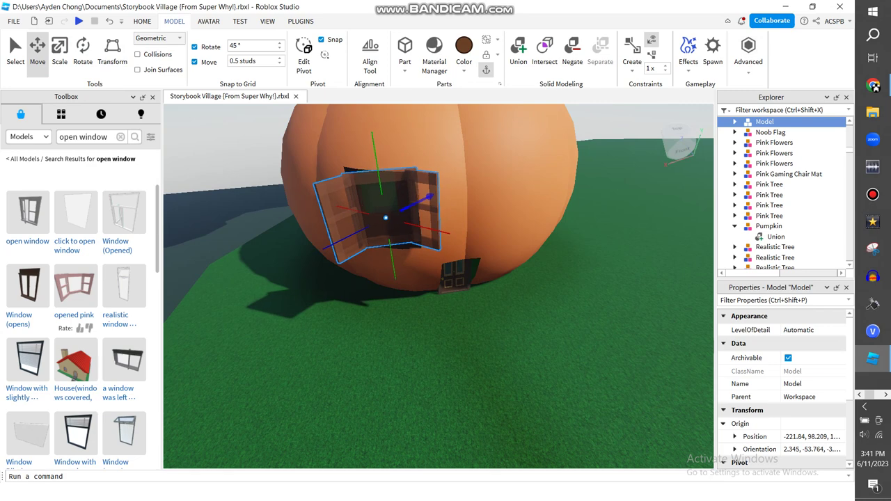
{"action": "left_click_drag", "start_coordinate": [449, 235], "coordinate": [457, 238]}
Rotate the window a further 20° about its vertical axis, using a 10° rotation snap, to follow the pumpkin's surface.
{"action": "right_click_drag", "start_coordinate": [480, 233], "coordinate": [439, 234]}
{"action": "key", "text": "d"}
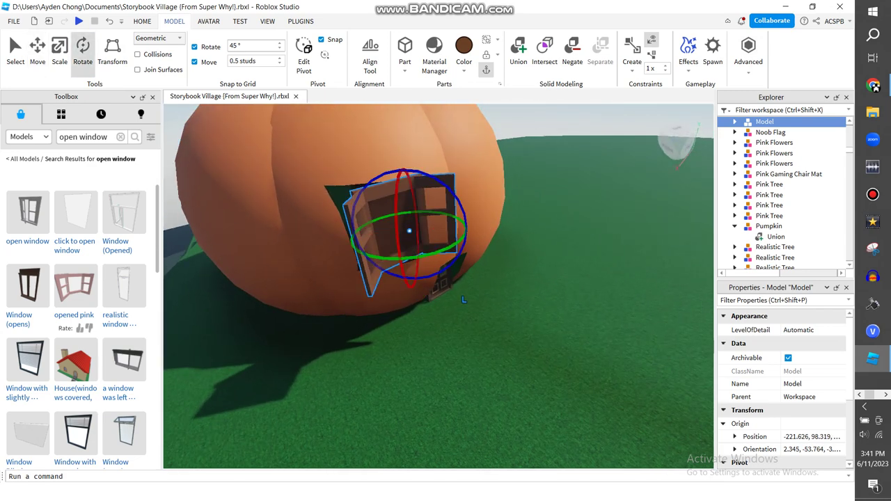
{"action": "mouse_move", "coordinate": [417, 212]}
{"action": "left_mouse_down"}
{"action": "mouse_move", "coordinate": [452, 217]}
{"action": "mouse_move", "coordinate": [420, 212]}
{"action": "left_mouse_up"}
{"action": "left_click_drag", "start_coordinate": [424, 212], "coordinate": [437, 213]}
Move the window sideways over the opening and lower it about 1.5 studs.
{"action": "key", "text": "w"}
{"action": "right_click_drag", "start_coordinate": [437, 214], "coordinate": [439, 264]}
{"action": "key", "text": "s"}
{"action": "key", "text": "a"}
{"action": "left_click", "coordinate": [38, 54]}
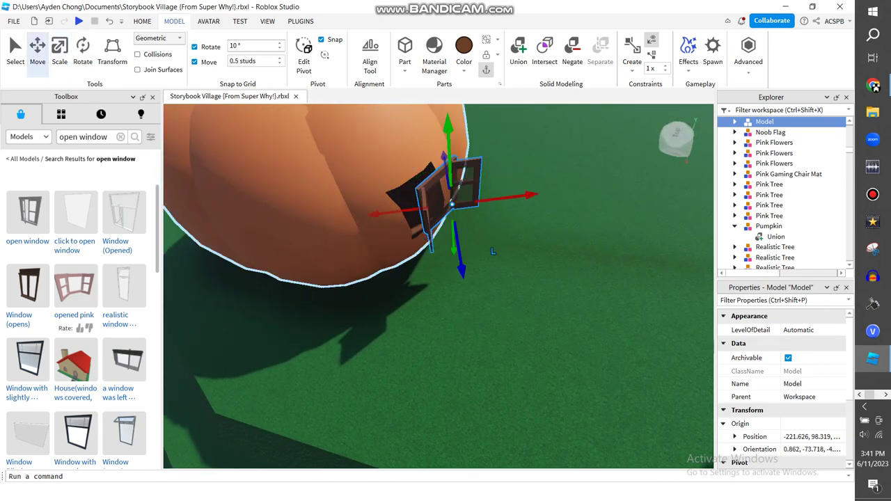
{"action": "left_click_drag", "start_coordinate": [482, 200], "coordinate": [460, 203]}
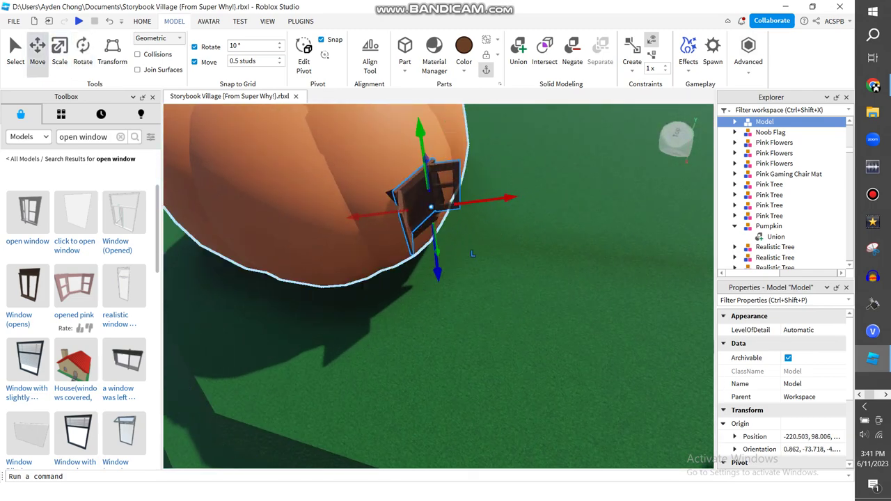
{"action": "left_click_drag", "start_coordinate": [421, 137], "coordinate": [422, 143]}
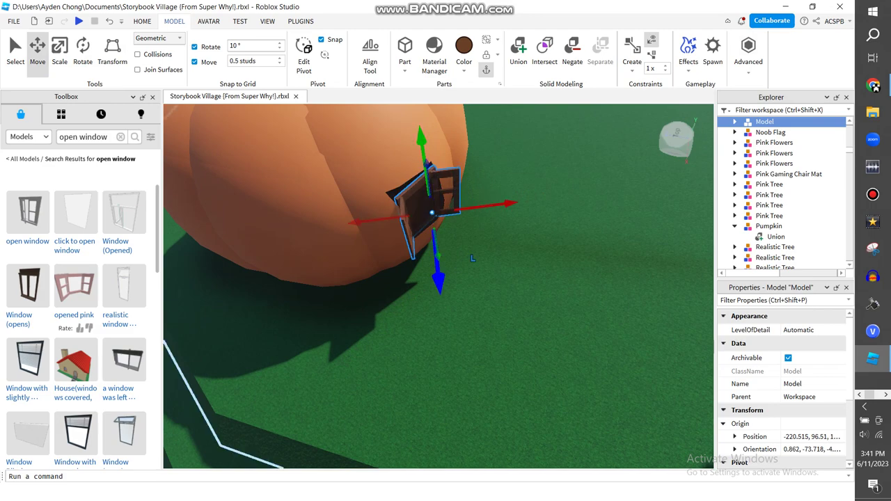
Scale the window up slightly so its frame covers the opening's height.
{"action": "key", "text": "d"}
{"action": "right_click_drag", "start_coordinate": [437, 273], "coordinate": [372, 227]}
{"action": "key", "text": "w"}
{"action": "scroll", "coordinate": [394, 282], "scroll_direction": "down", "scroll_amount": 5}
{"action": "left_click", "coordinate": [60, 52]}
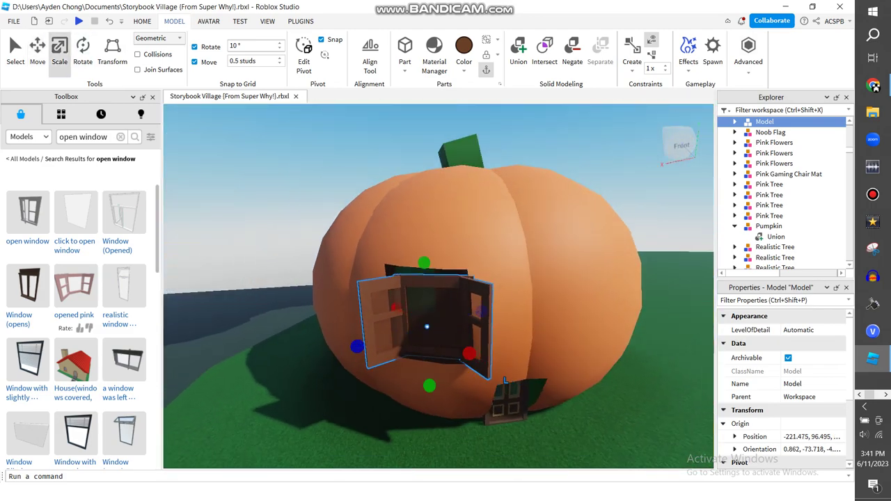
{"action": "left_click_drag", "start_coordinate": [424, 262], "coordinate": [424, 259]}
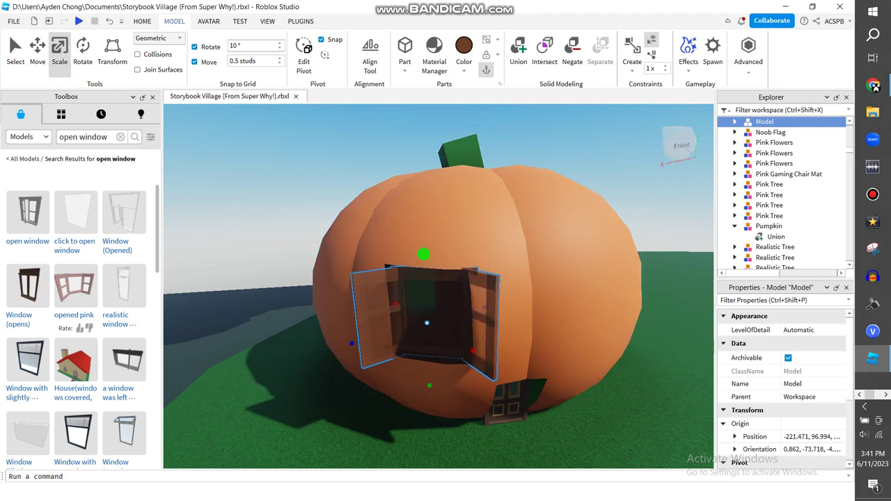
Fine-tune the window's position so its frame lines up with the opening in the pumpkin.
{"action": "key", "text": "ctrl+4"}
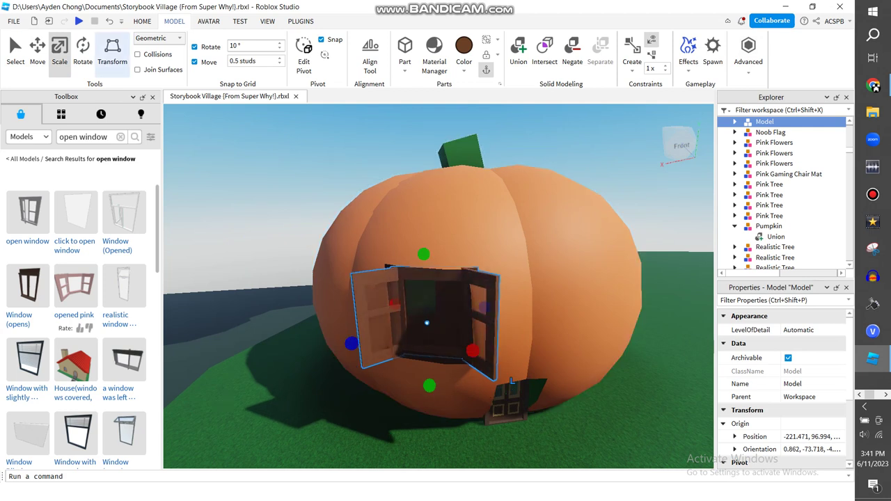
{"action": "left_click_drag", "start_coordinate": [479, 309], "coordinate": [474, 312]}
{"action": "left_click_drag", "start_coordinate": [468, 351], "coordinate": [469, 353]}
{"action": "left_click_drag", "start_coordinate": [479, 309], "coordinate": [472, 311]}
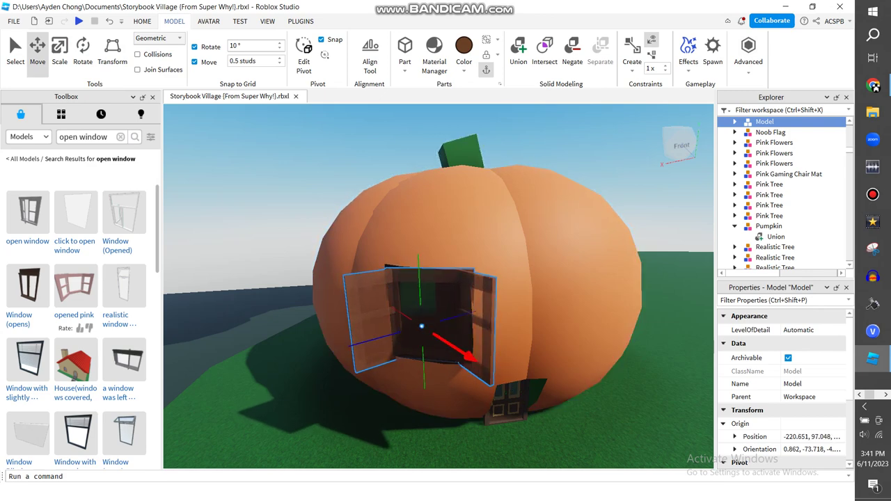
Examine the window's fit in the pumpkin from the side, the front and a distance, with nothing selected.
{"action": "scroll", "coordinate": [510, 385], "scroll_direction": "up", "scroll_amount": 5}
{"action": "right_click_drag", "start_coordinate": [510, 385], "coordinate": [571, 422]}
{"action": "scroll", "coordinate": [571, 422], "scroll_direction": "down", "scroll_amount": 5}
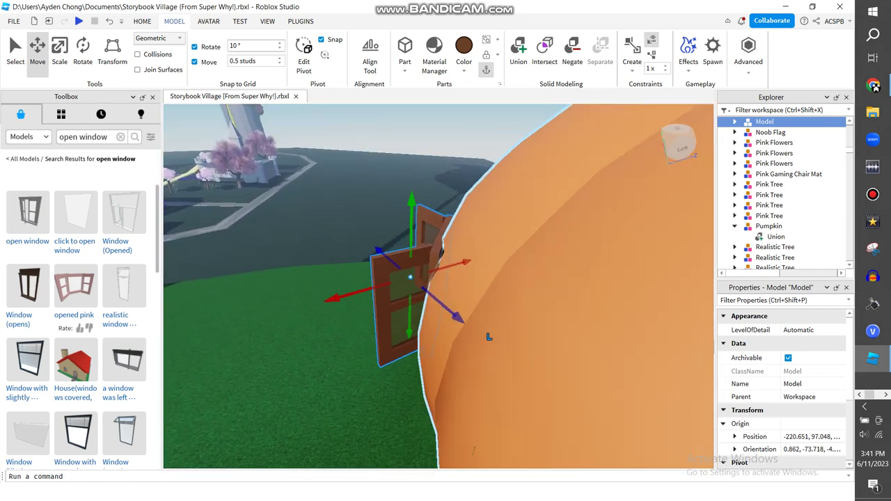
{"action": "right_click_drag", "start_coordinate": [487, 336], "coordinate": [563, 342]}
{"action": "scroll", "coordinate": [487, 337], "scroll_direction": "up", "scroll_amount": 5}
{"action": "right_click_drag", "start_coordinate": [435, 342], "coordinate": [501, 342]}
{"action": "scroll", "coordinate": [453, 335], "scroll_direction": "down", "scroll_amount": 8}
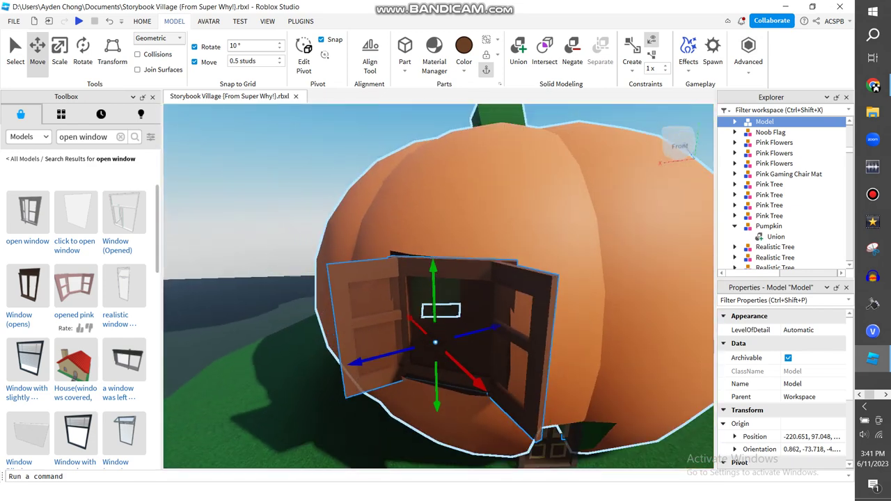
{"action": "scroll", "coordinate": [438, 313], "scroll_direction": "down", "scroll_amount": 4}
{"action": "right_click_drag", "start_coordinate": [438, 313], "coordinate": [424, 334]}
{"action": "scroll", "coordinate": [425, 335], "scroll_direction": "down", "scroll_amount": 3}
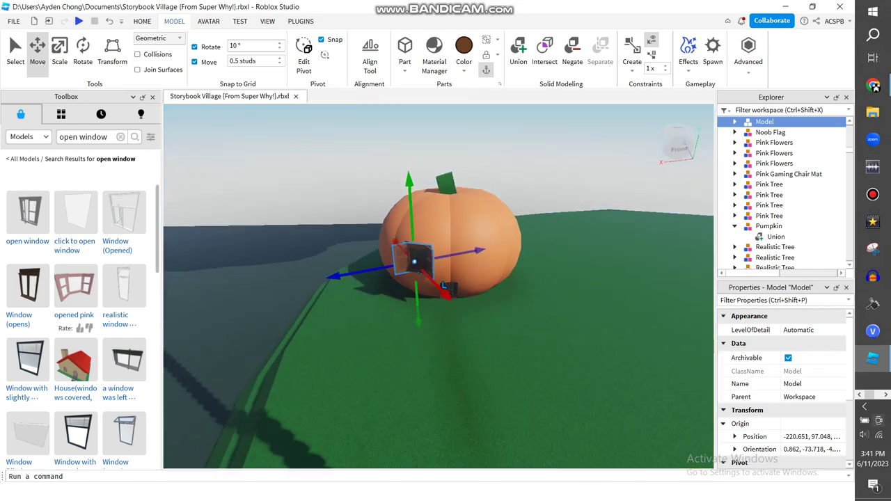
{"action": "left_click", "coordinate": [445, 362]}
{"action": "scroll", "coordinate": [446, 279], "scroll_direction": "up", "scroll_amount": 3}
{"action": "right_click_drag", "start_coordinate": [439, 237], "coordinate": [501, 257]}
{"action": "scroll", "coordinate": [445, 265], "scroll_direction": "down", "scroll_amount": 2}
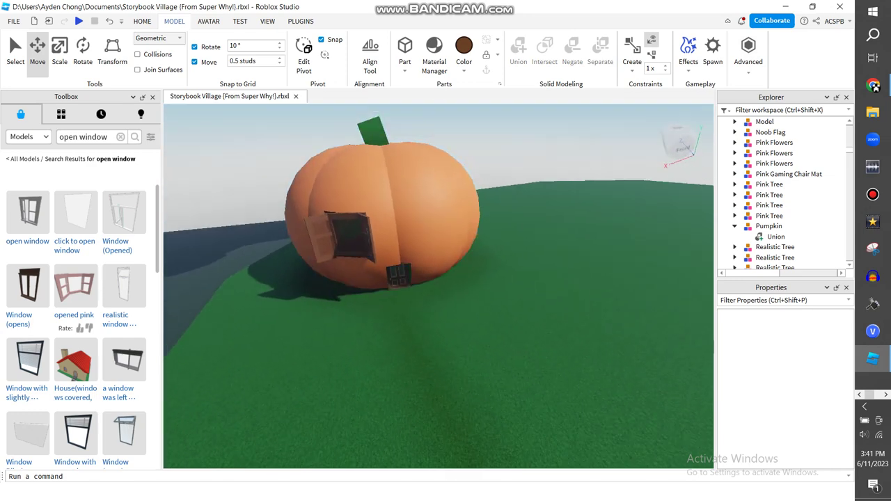
{"action": "key", "text": "w"}
{"action": "right_click_drag", "start_coordinate": [439, 285], "coordinate": [423, 268]}
{"action": "scroll", "coordinate": [421, 286], "scroll_direction": "up", "scroll_amount": 5}
{"action": "scroll", "coordinate": [421, 285], "scroll_direction": "down", "scroll_amount": 8}
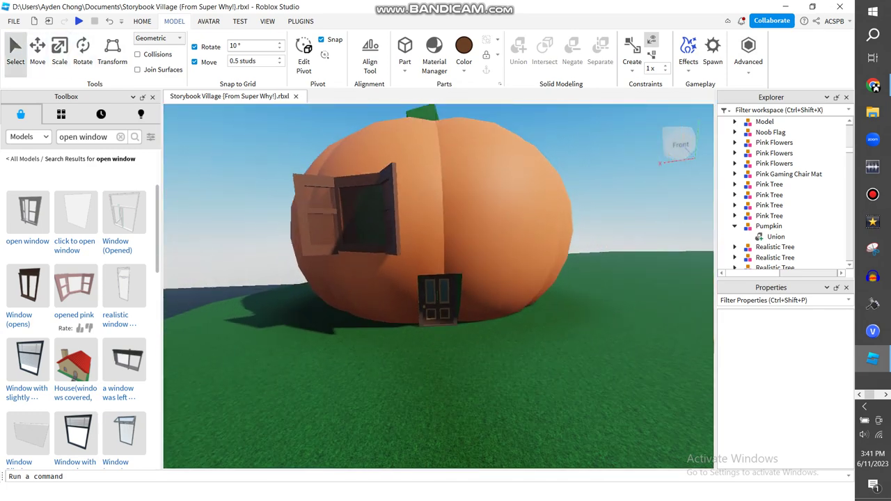
Select the window and door together and move both into the Pumpkin model.
{"action": "scroll", "coordinate": [348, 223], "scroll_direction": "down", "scroll_amount": 2}
{"action": "right_click_drag", "start_coordinate": [348, 222], "coordinate": [338, 198]}
{"action": "left_click_drag", "start_coordinate": [390, 228], "coordinate": [521, 401]}
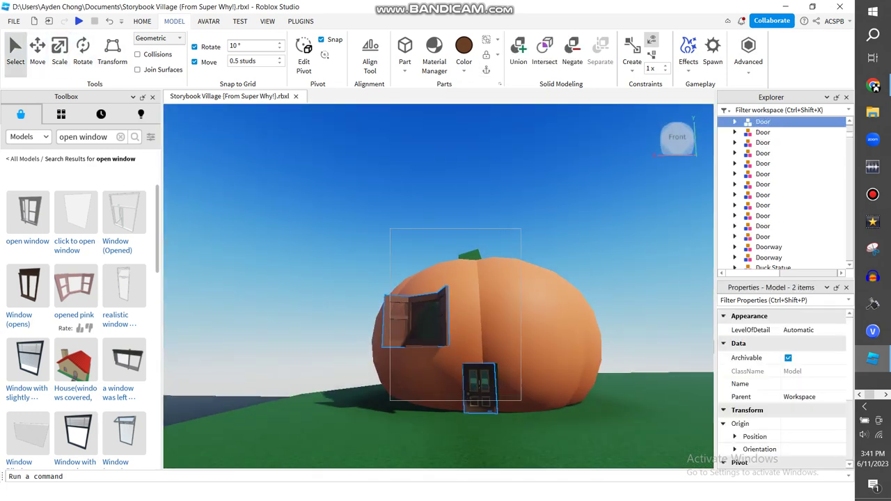
{"action": "left_click_drag", "start_coordinate": [609, 206], "coordinate": [340, 427]}
{"action": "left_click_drag", "start_coordinate": [324, 458], "coordinate": [324, 458]}
{"action": "left_click_drag", "start_coordinate": [594, 207], "coordinate": [362, 415]}
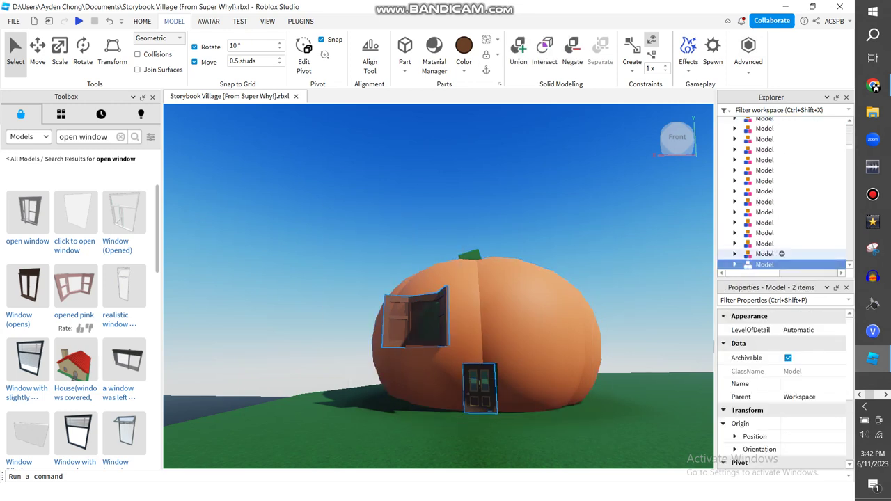
{"action": "left_click_drag", "start_coordinate": [765, 264], "coordinate": [765, 120]}
{"action": "scroll", "coordinate": [779, 195], "scroll_direction": "up", "scroll_amount": 15}
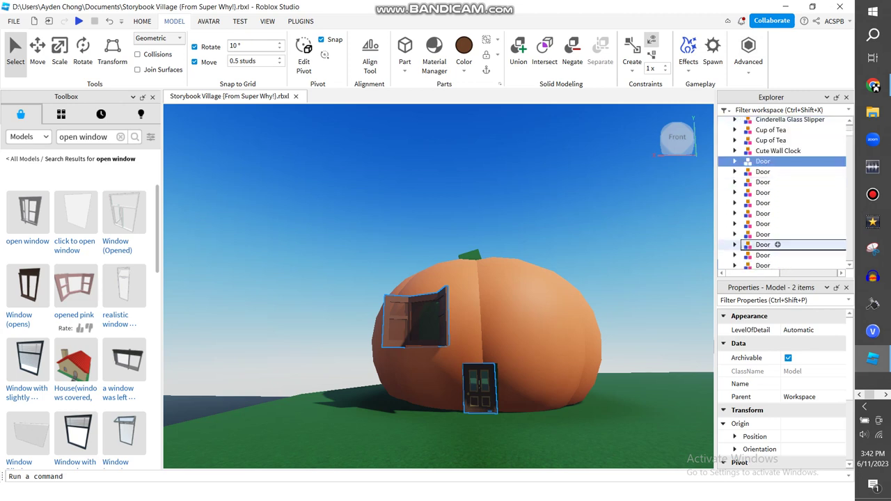
{"action": "scroll", "coordinate": [780, 256], "scroll_direction": "down", "scroll_amount": 10}
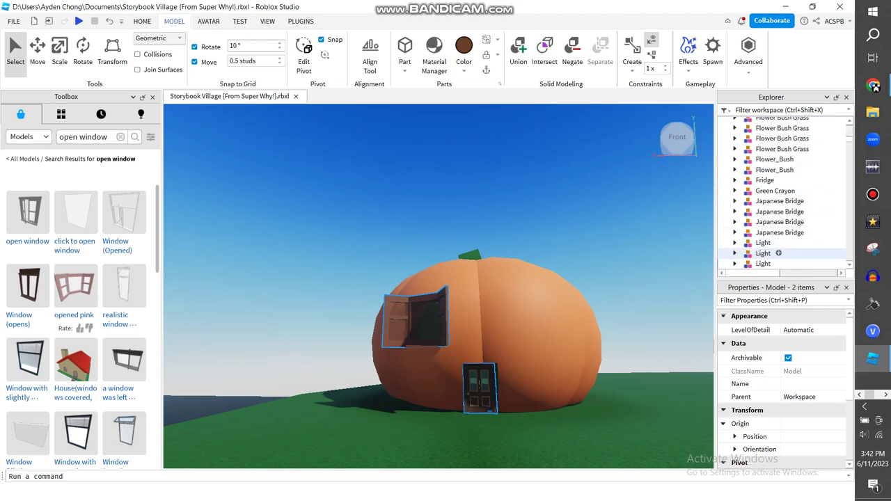
{"action": "scroll", "coordinate": [782, 254], "scroll_direction": "down", "scroll_amount": 5}
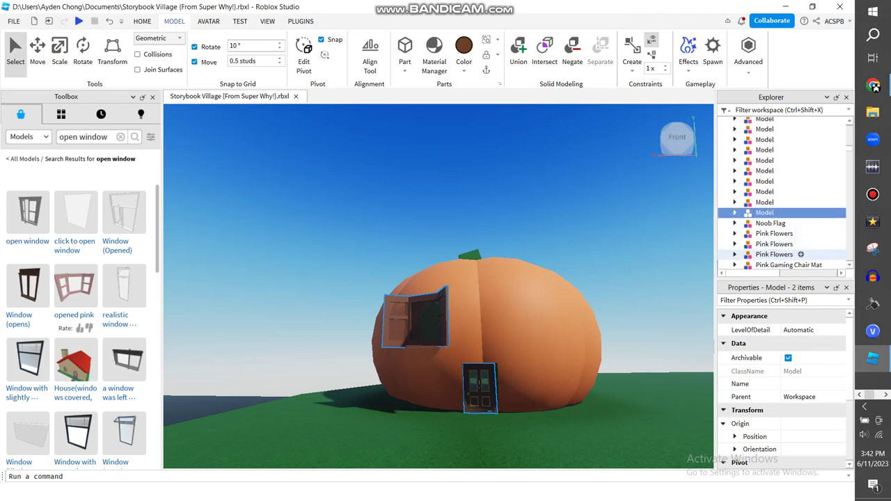
{"action": "left_click_drag", "start_coordinate": [783, 262], "coordinate": [783, 248]}
Rename the Pumpkin model as Pumpkin House.
{"action": "left_click", "coordinate": [770, 230]}
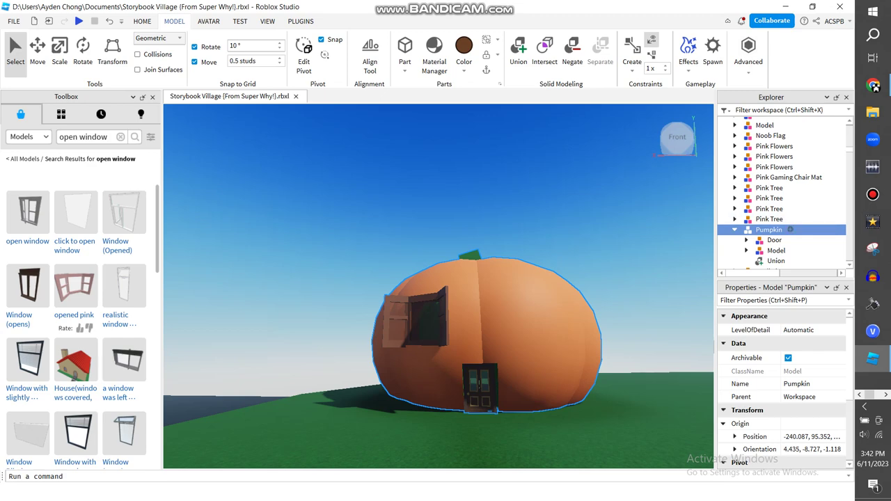
{"action": "right_click", "coordinate": [770, 230]}
{"action": "left_click", "coordinate": [768, 83]}
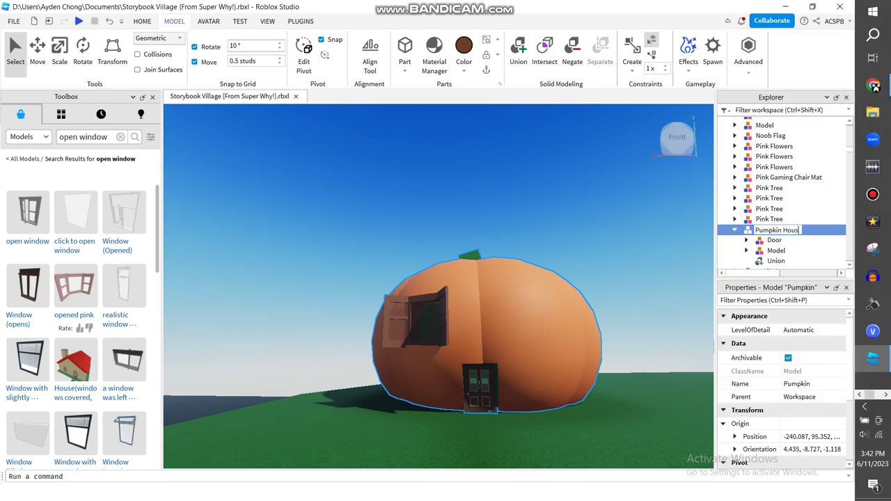
{"action": "key", "text": "Return"}
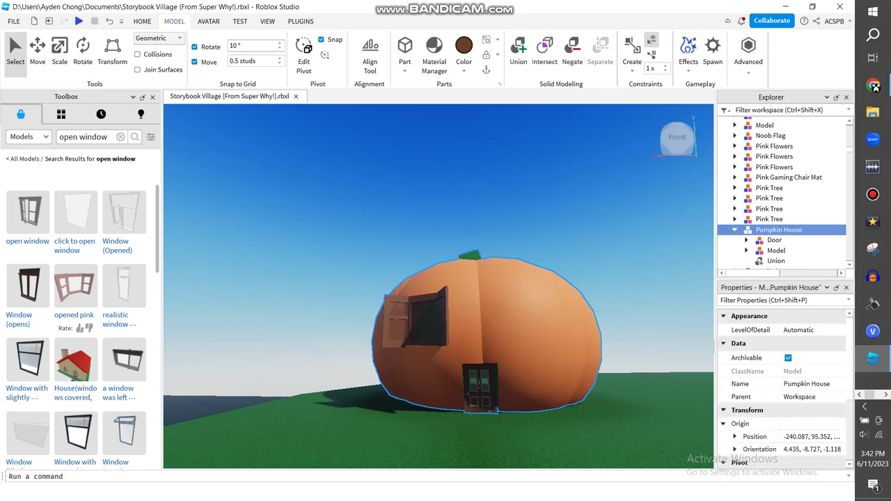
{"action": "scroll", "coordinate": [439, 286], "scroll_direction": "up", "scroll_amount": 3}
{"action": "right_click_drag", "start_coordinate": [439, 286], "coordinate": [515, 362]}
{"action": "left_click_drag", "start_coordinate": [348, 181], "coordinate": [354, 212]}
{"action": "left_click", "coordinate": [488, 313]}
{"action": "scroll", "coordinate": [439, 286], "scroll_direction": "down", "scroll_amount": 4}
{"action": "right_click_drag", "start_coordinate": [438, 287], "coordinate": [508, 287]}
Switch to Chrome, check the Storybook Village reference video at 1:02, and return to Roblox Studio.
{"action": "left_click", "coordinate": [873, 84]}
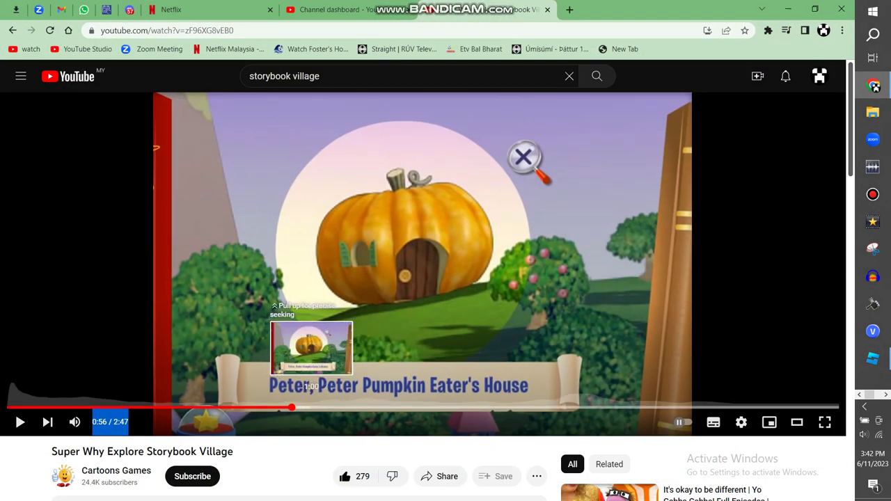
{"action": "left_click", "coordinate": [324, 407]}
{"action": "left_click_drag", "start_coordinate": [323, 408], "coordinate": [322, 407]}
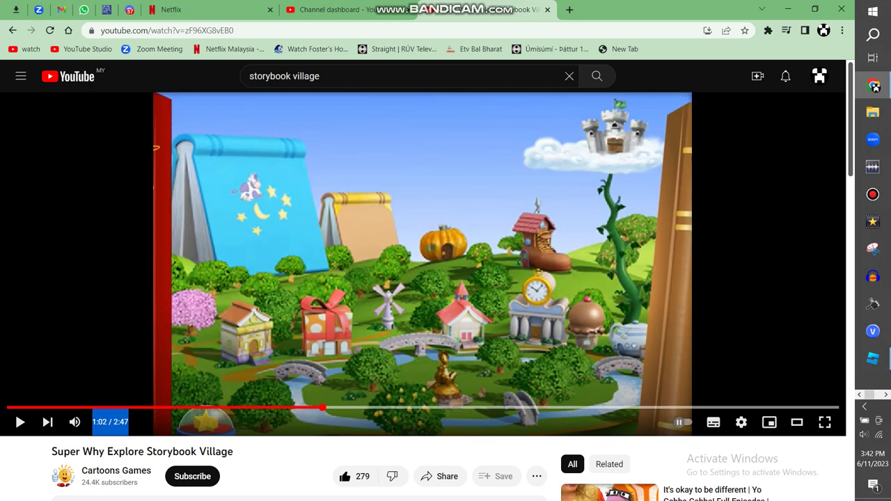
{"action": "left_click", "coordinate": [873, 359]}
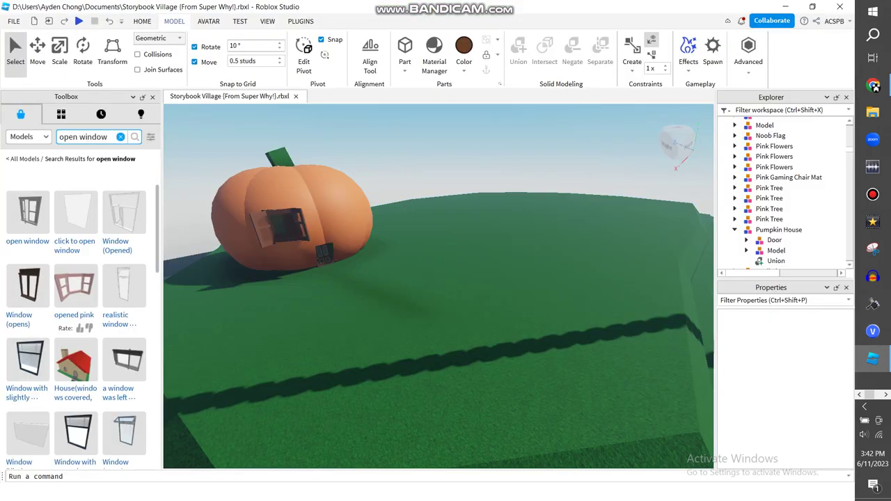
Search the model library for "shoe house".
{"action": "left_click", "coordinate": [120, 137]}
{"action": "type", "text": "shoe house"}
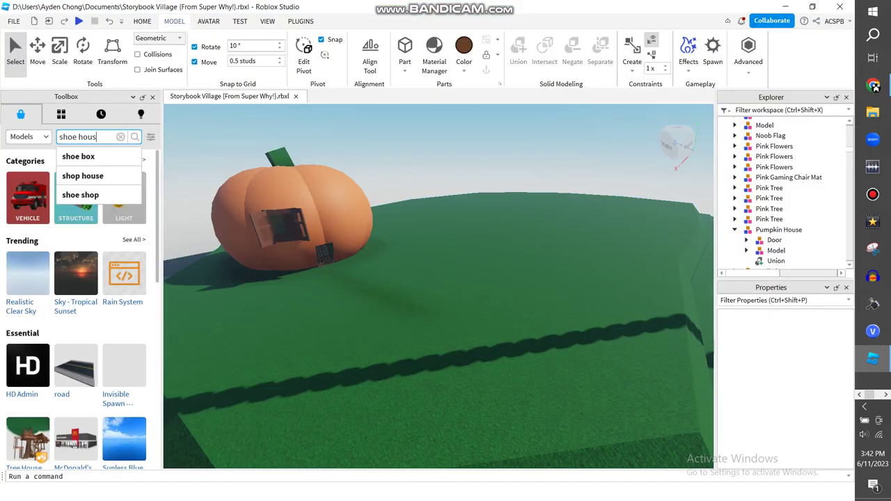
{"action": "key", "text": "Return"}
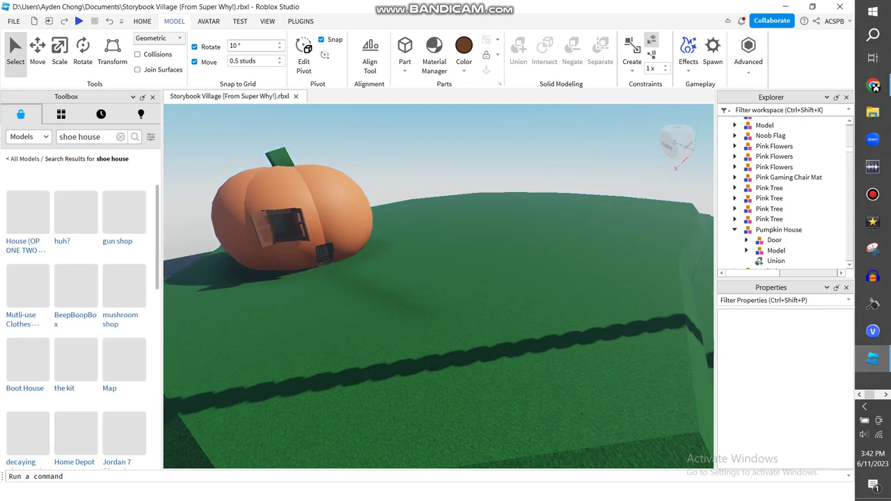
Insert the Boot House model on the hill beside the pumpkin house and rotate it 140° about its vertical axis.
{"action": "key", "text": "d"}
{"action": "right_click_drag", "start_coordinate": [446, 278], "coordinate": [390, 306]}
{"action": "key", "text": "s"}
{"action": "key", "text": "d"}
{"action": "left_click", "coordinate": [28, 361]}
{"action": "left_click_drag", "start_coordinate": [28, 361], "coordinate": [498, 188]}
{"action": "right_click_drag", "start_coordinate": [498, 188], "coordinate": [512, 139]}
{"action": "key", "text": "d"}
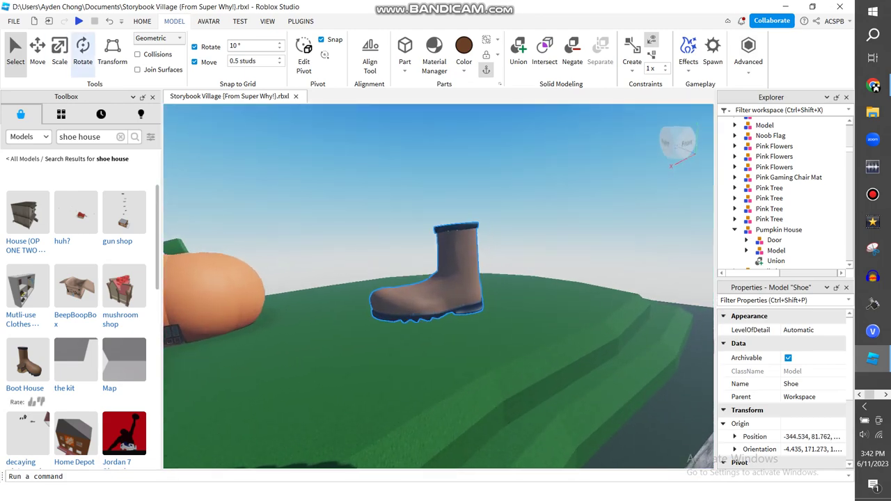
{"action": "key", "text": "ctrl+4"}
{"action": "left_click_drag", "start_coordinate": [483, 315], "coordinate": [381, 313]}
Look inside the inserted boot model and delete it from the hill.
{"action": "key", "text": "w"}
{"action": "right_click_drag", "start_coordinate": [487, 202], "coordinate": [472, 220]}
{"action": "scroll", "coordinate": [468, 243], "scroll_direction": "up", "scroll_amount": 10}
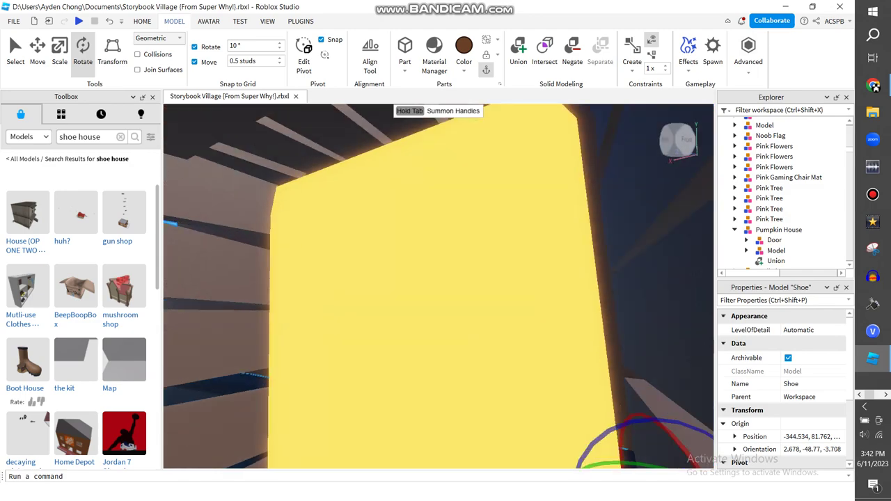
{"action": "scroll", "coordinate": [468, 244], "scroll_direction": "down", "scroll_amount": 3}
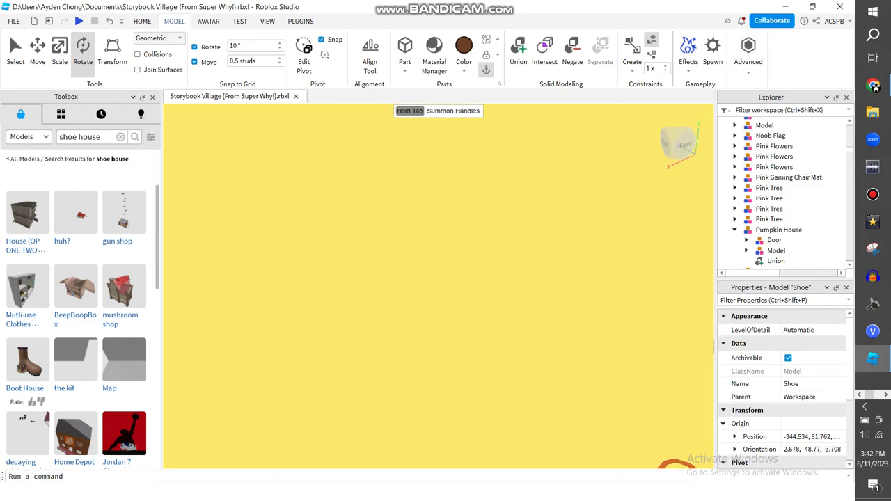
{"action": "scroll", "coordinate": [468, 244], "scroll_direction": "down", "scroll_amount": 10}
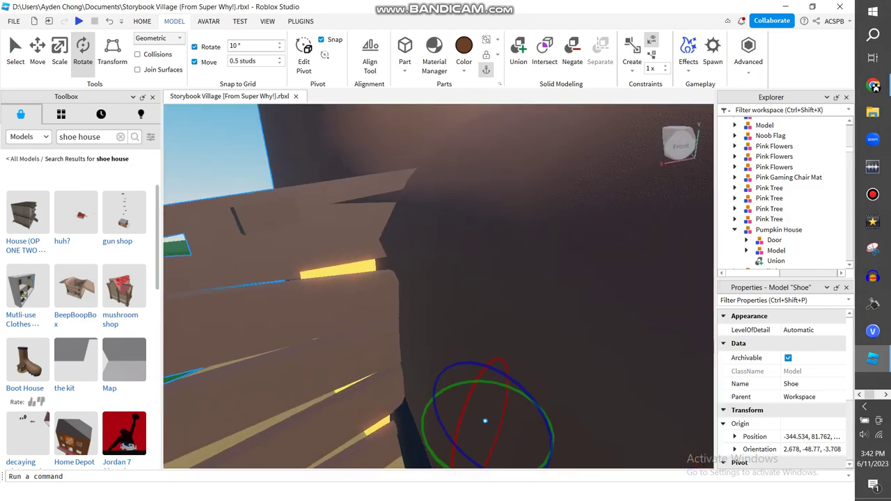
{"action": "right_click_drag", "start_coordinate": [468, 243], "coordinate": [456, 280]}
{"action": "right_click", "coordinate": [474, 278]}
{"action": "left_click", "coordinate": [504, 96]}
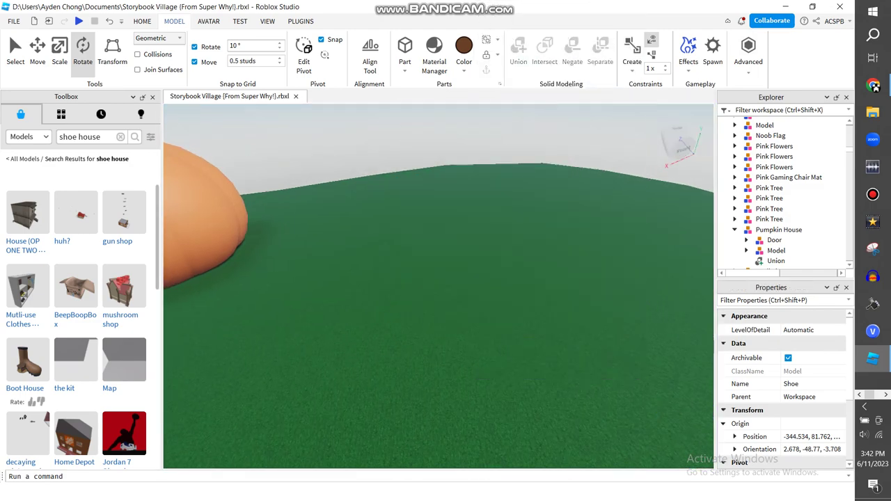
Browse the remaining shoe house models and clear the search.
{"action": "scroll", "coordinate": [90, 313], "scroll_direction": "down", "scroll_amount": 3}
{"action": "scroll", "coordinate": [80, 321], "scroll_direction": "down", "scroll_amount": 3}
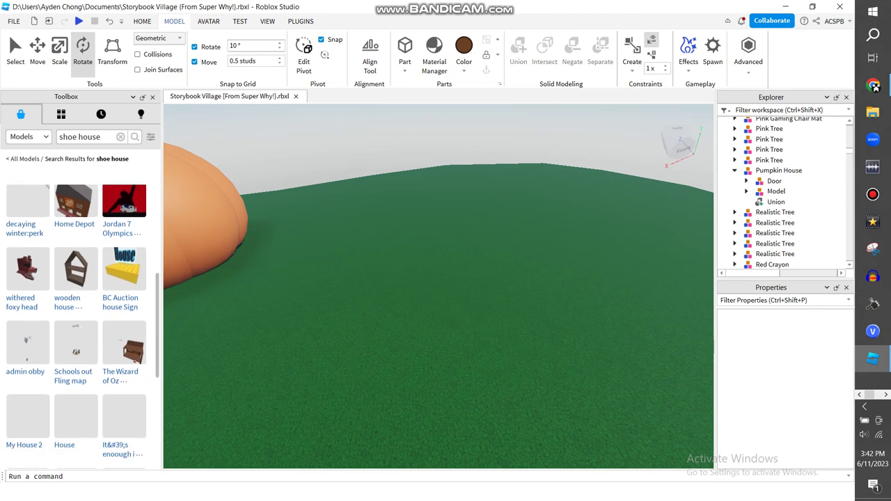
{"action": "scroll", "coordinate": [80, 321], "scroll_direction": "down", "scroll_amount": 3}
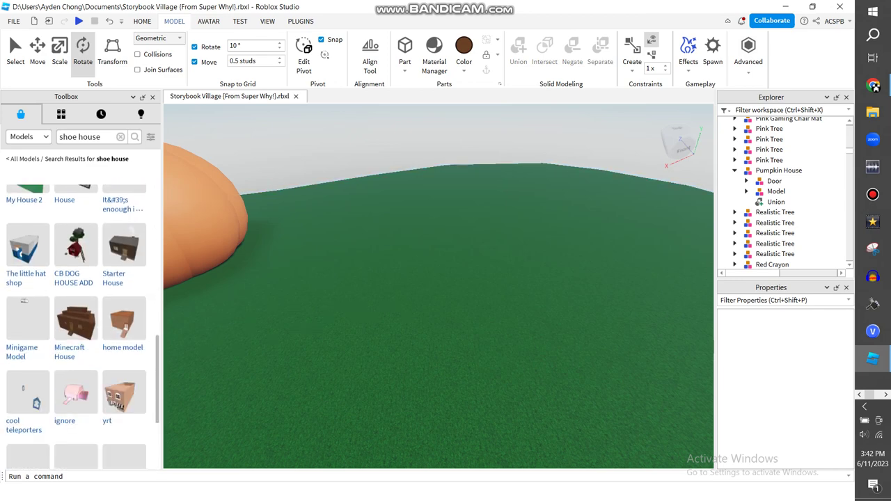
{"action": "scroll", "coordinate": [80, 321], "scroll_direction": "down", "scroll_amount": 10}
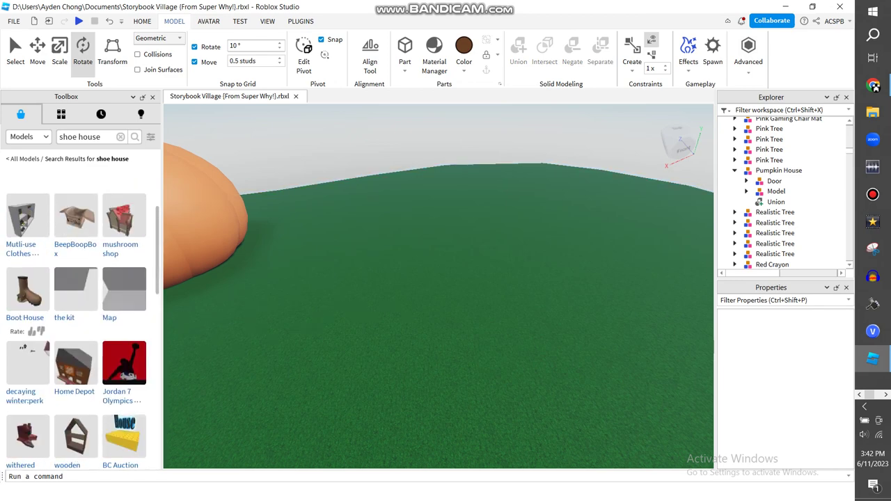
{"action": "left_click", "coordinate": [120, 137]}
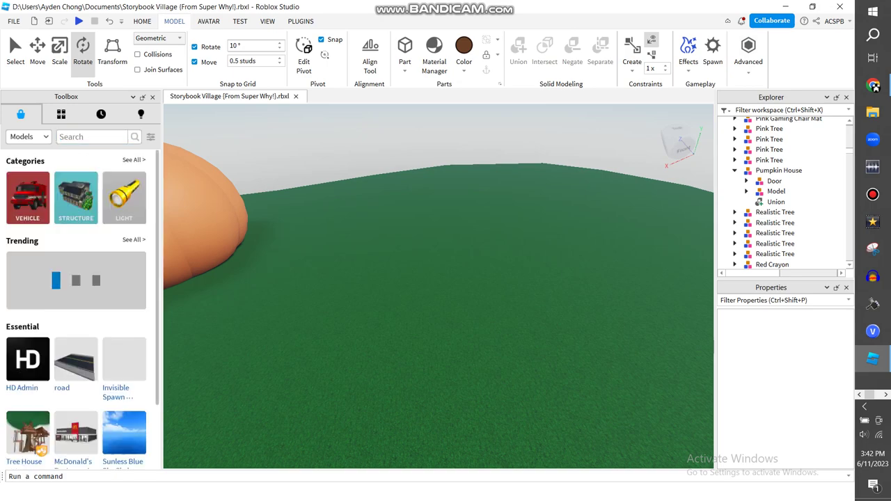